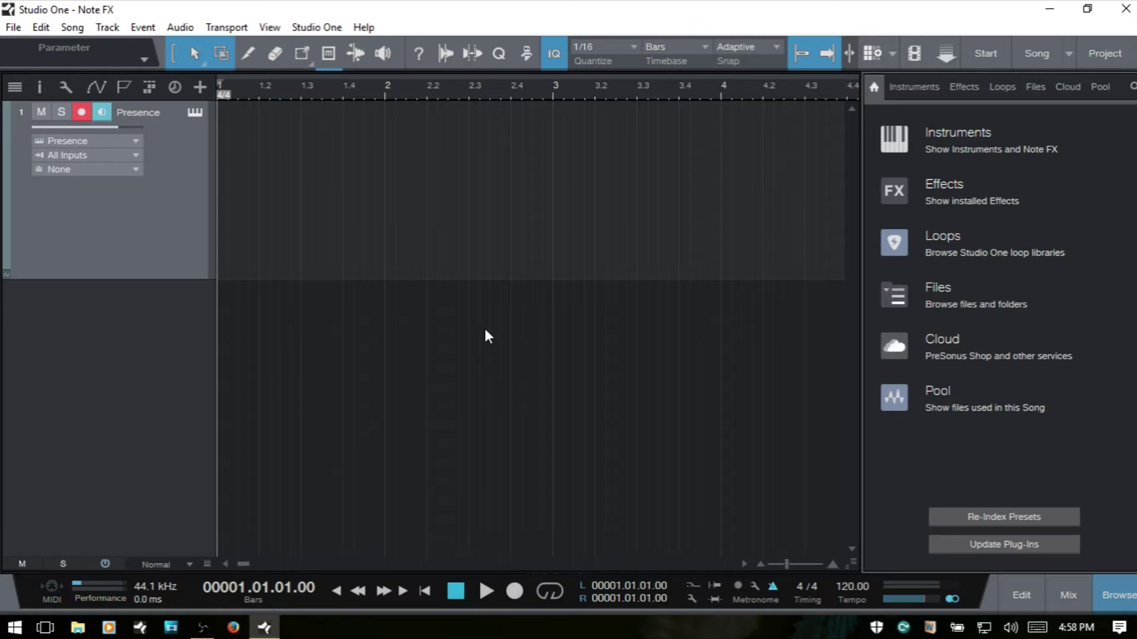
Step: Browse the Browser's Instruments > Note FX folder to see Chorder's preset folders
{"action": "left_click", "coordinate": [914, 89]}
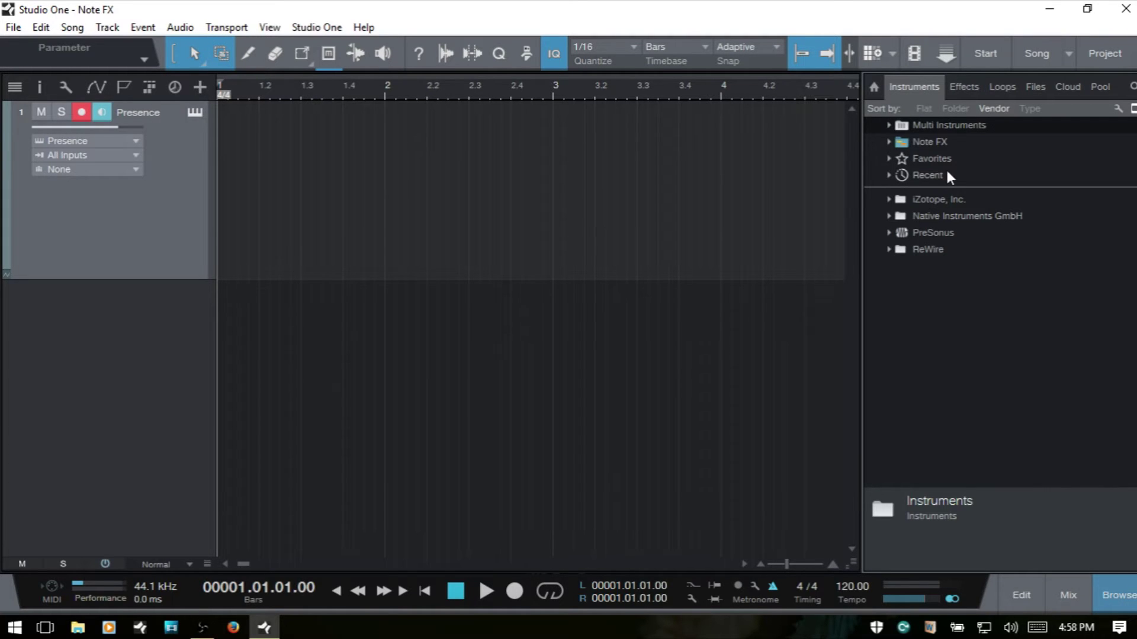
{"action": "left_click", "coordinate": [922, 142]}
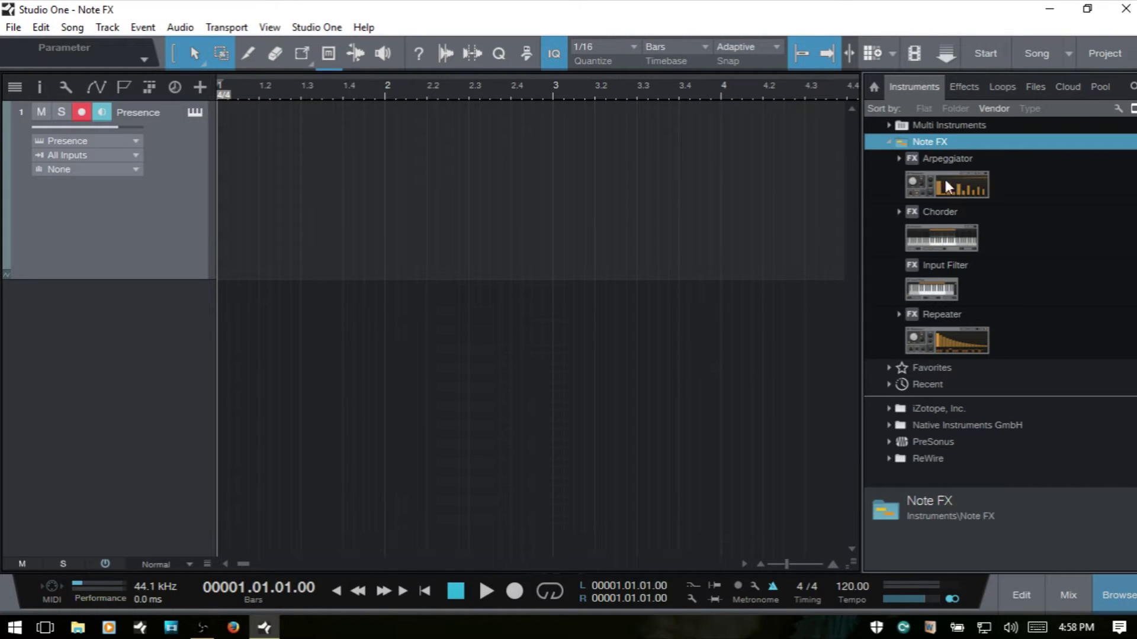
{"action": "left_click", "coordinate": [942, 239]}
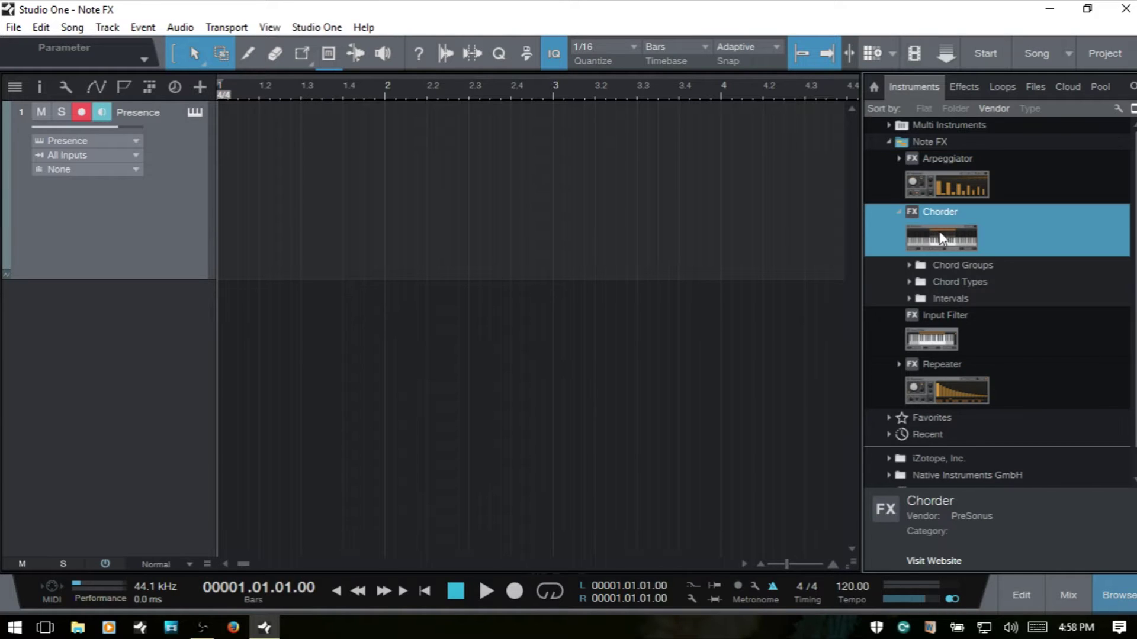
{"action": "left_click", "coordinate": [889, 142]}
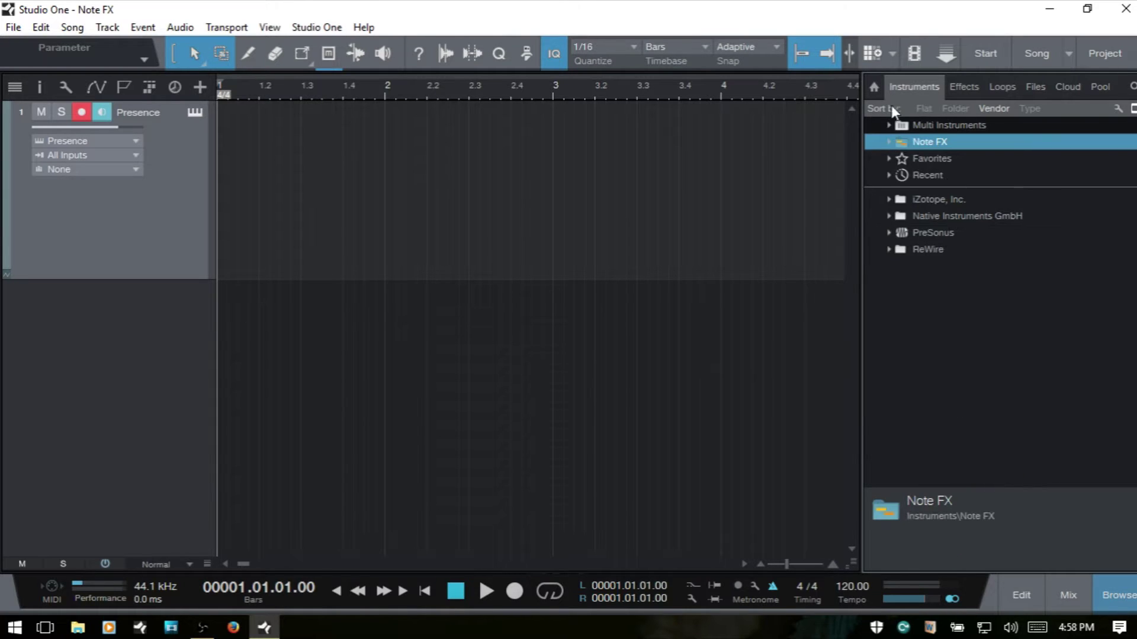
Step: Hide the Browser and insert Chorder as a Note FX on the Presence track
{"action": "key", "text": "F5"}
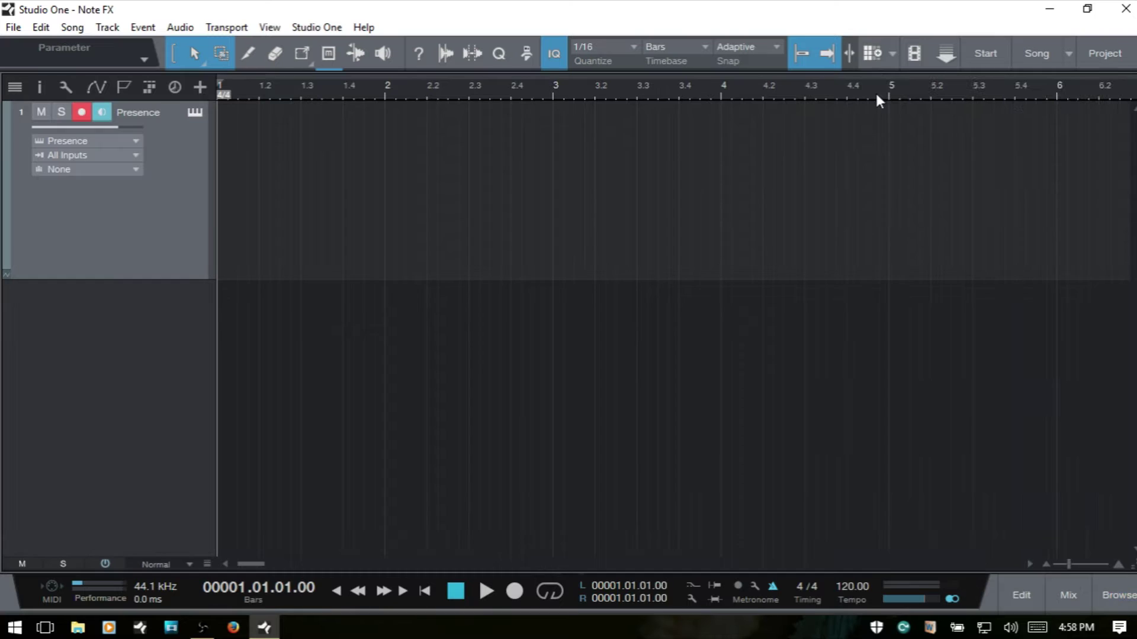
{"action": "key", "text": "F4"}
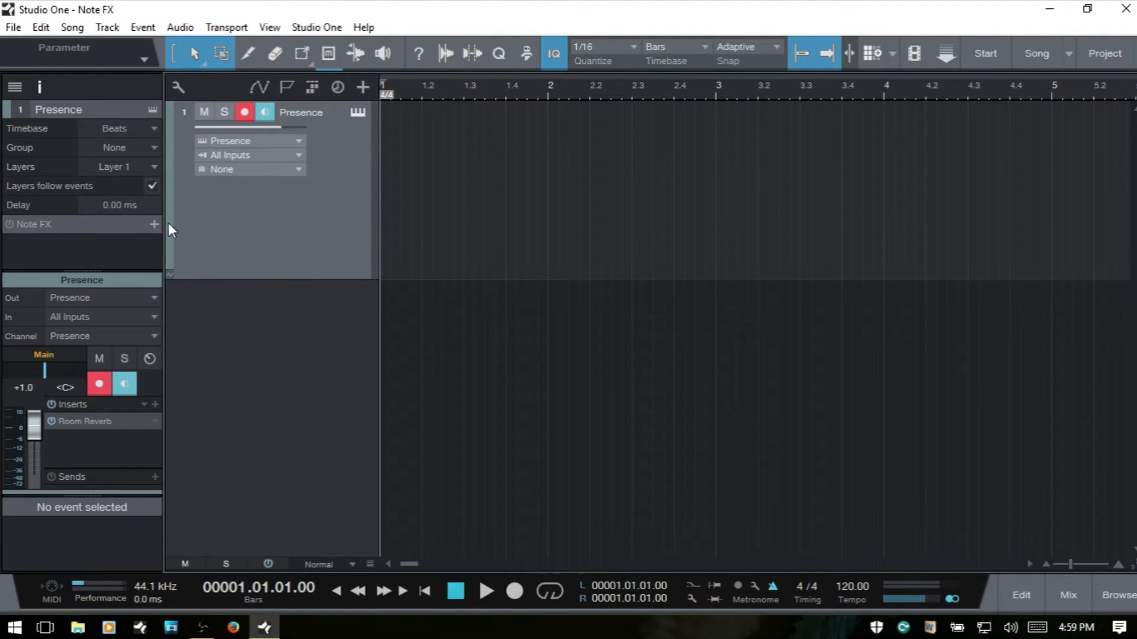
{"action": "left_click", "coordinate": [152, 225]}
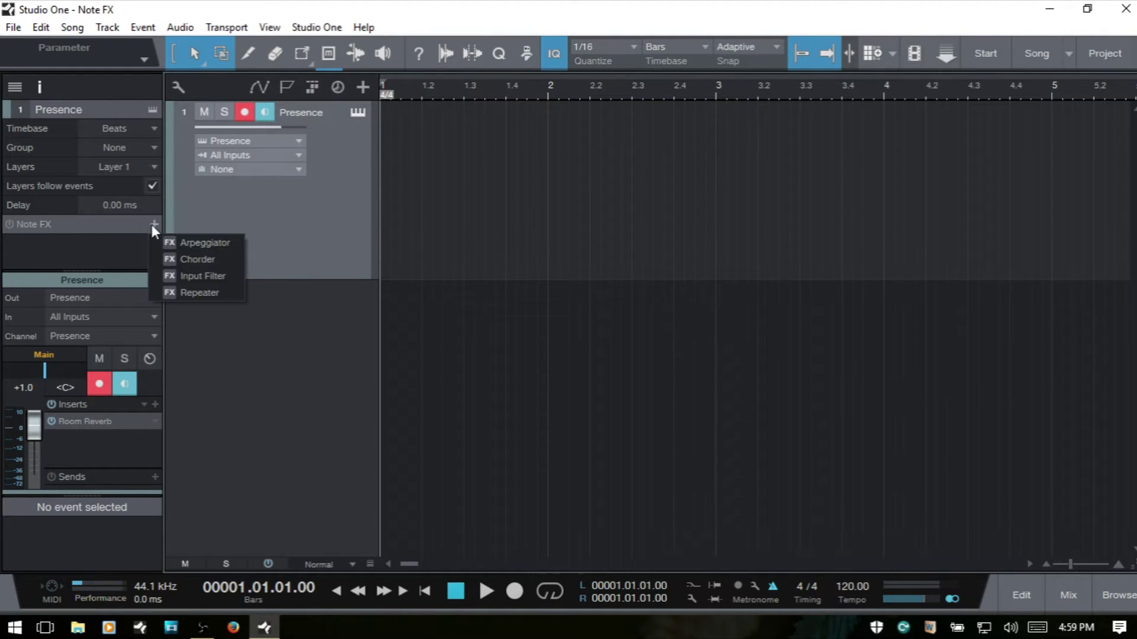
{"action": "left_click", "coordinate": [197, 259]}
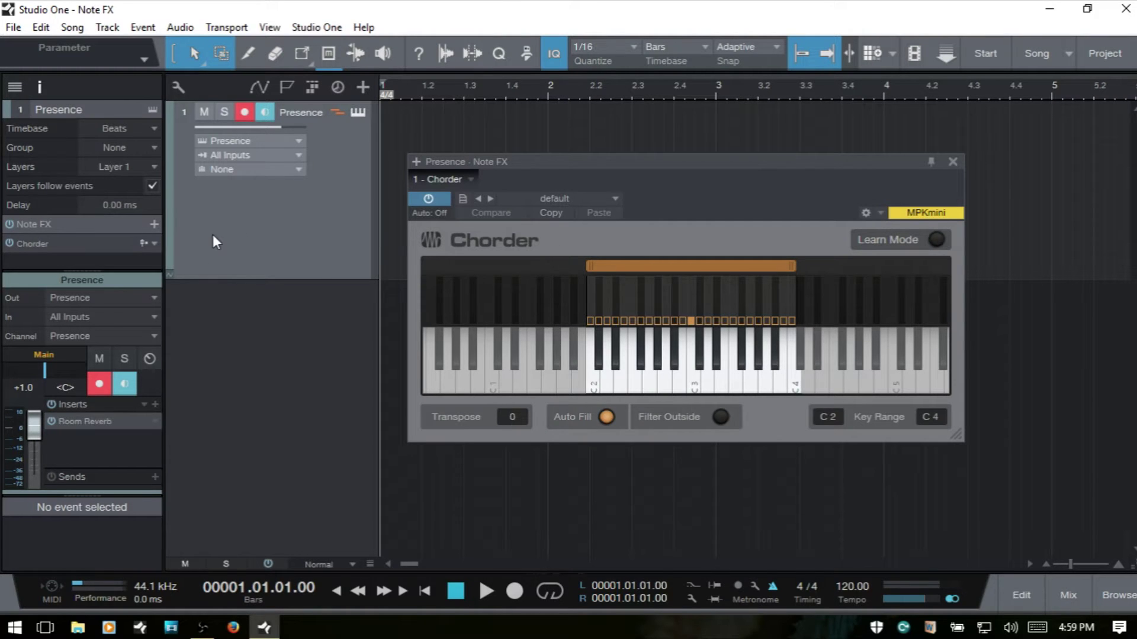
{"action": "key", "text": "F4"}
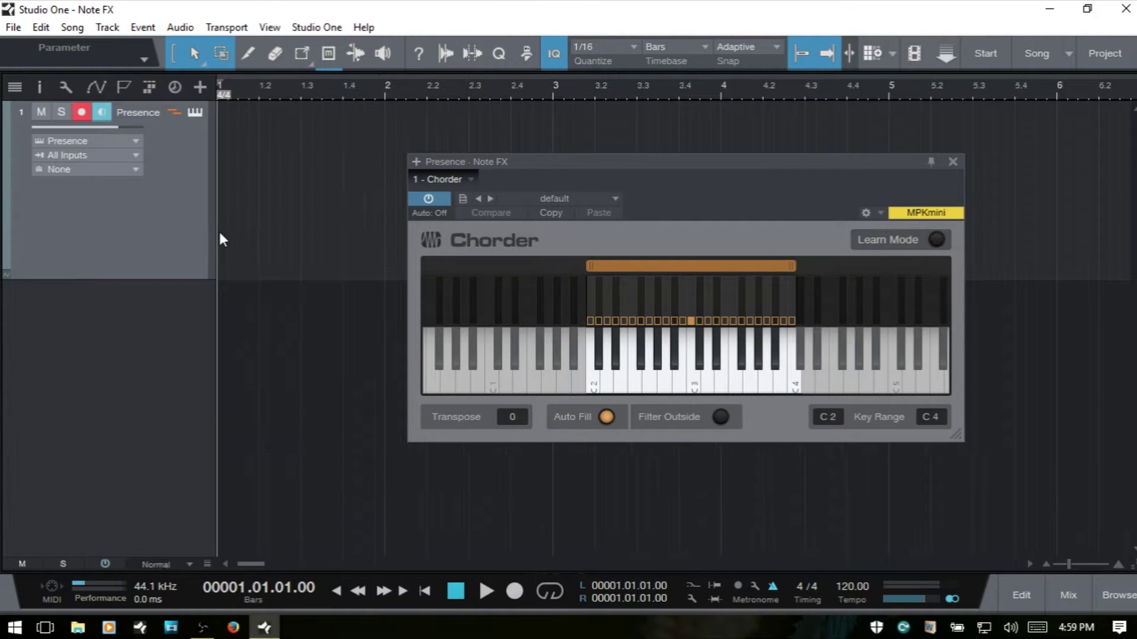
Step: Open the Presence XT editor, bypass the Chorder, and bring Presence to the front
{"action": "left_click_drag", "start_coordinate": [644, 163], "coordinate": [263, 219]}
{"action": "left_click", "coordinate": [195, 113]}
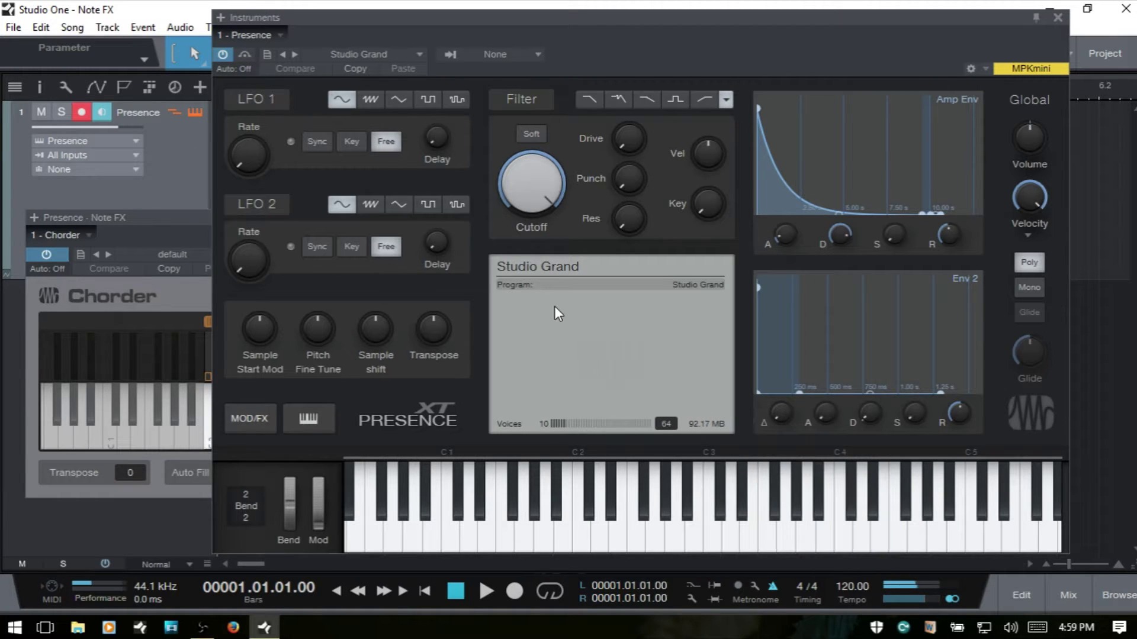
{"action": "left_click", "coordinate": [144, 223]}
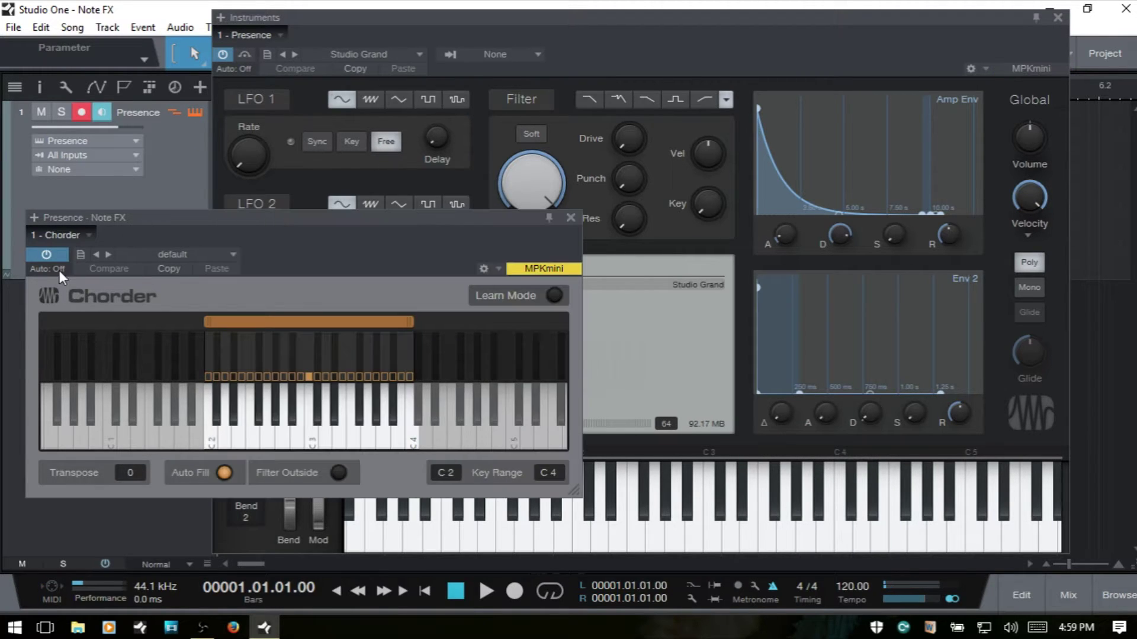
{"action": "left_click", "coordinate": [50, 256]}
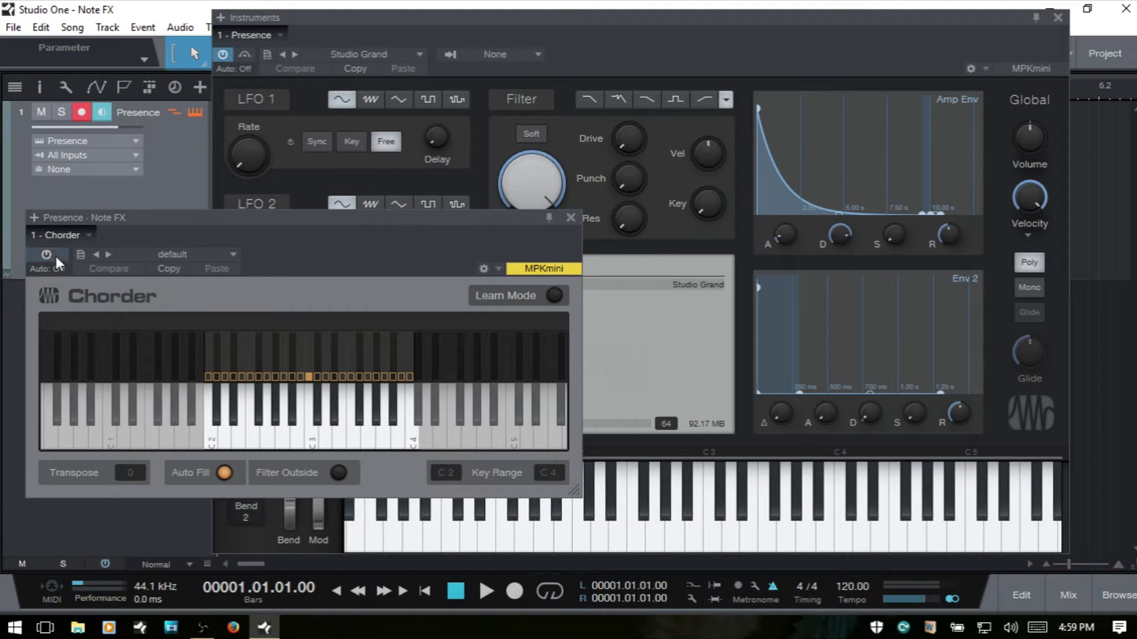
{"action": "left_click", "coordinate": [649, 28]}
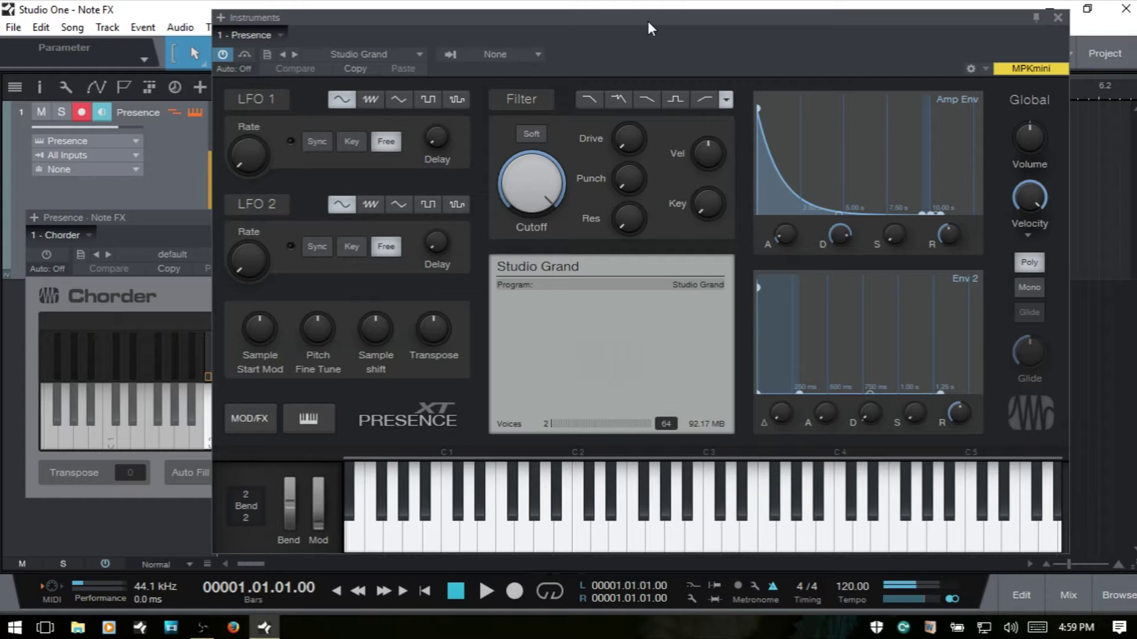
Step: Move the Chorder window up-right, audition a single note, and switch Chorder back on
{"action": "left_click", "coordinate": [165, 217]}
{"action": "left_click_drag", "start_coordinate": [187, 218], "coordinate": [571, 160]}
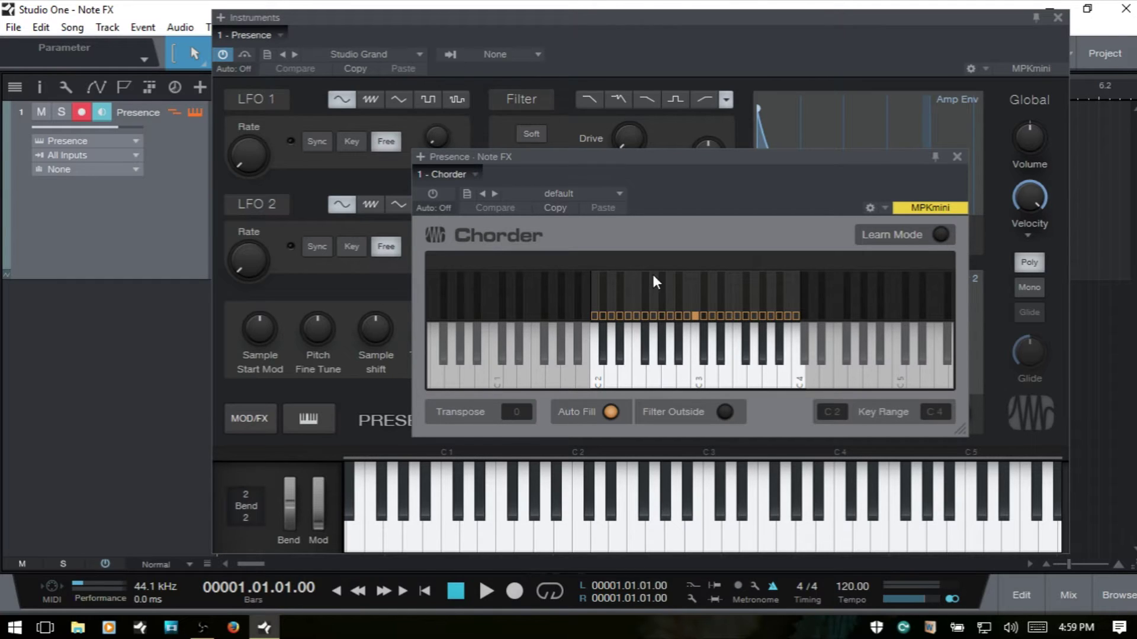
{"action": "left_click", "coordinate": [460, 484]}
{"action": "left_click", "coordinate": [433, 193]}
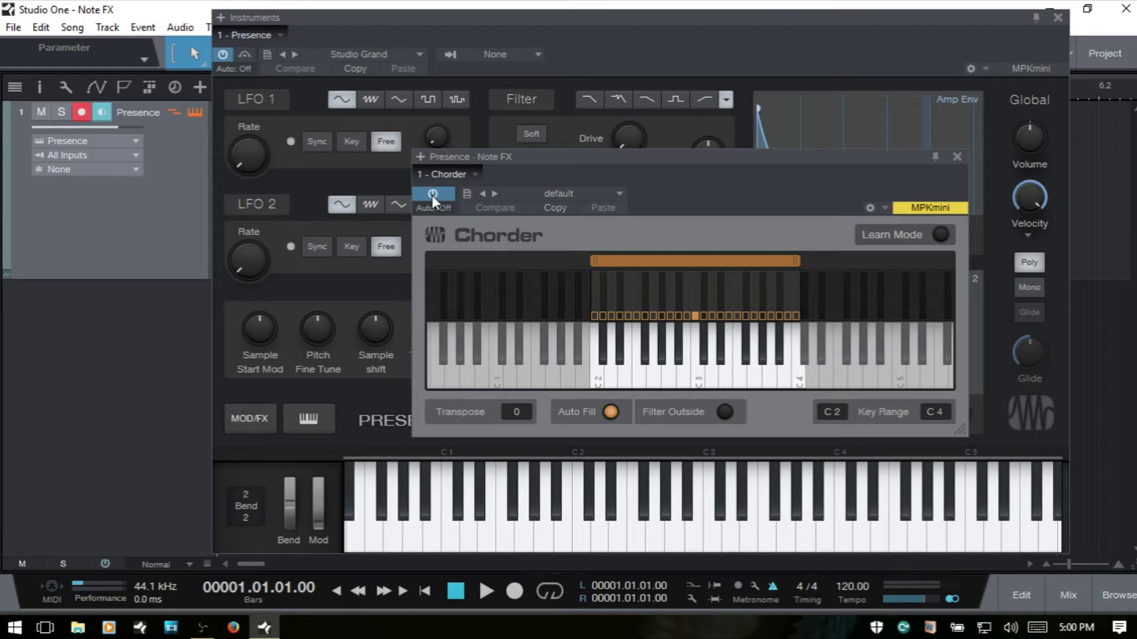
Step: Check the preset options menu without storing anything, then open Chorder's preset list
{"action": "left_click", "coordinate": [468, 195]}
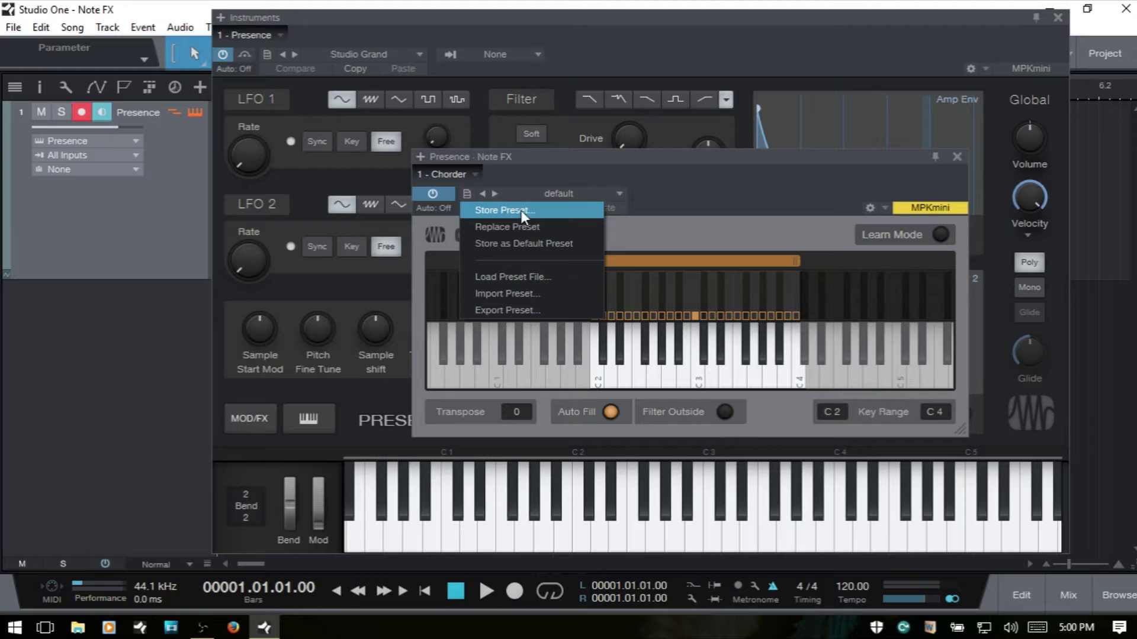
{"action": "left_click", "coordinate": [761, 185]}
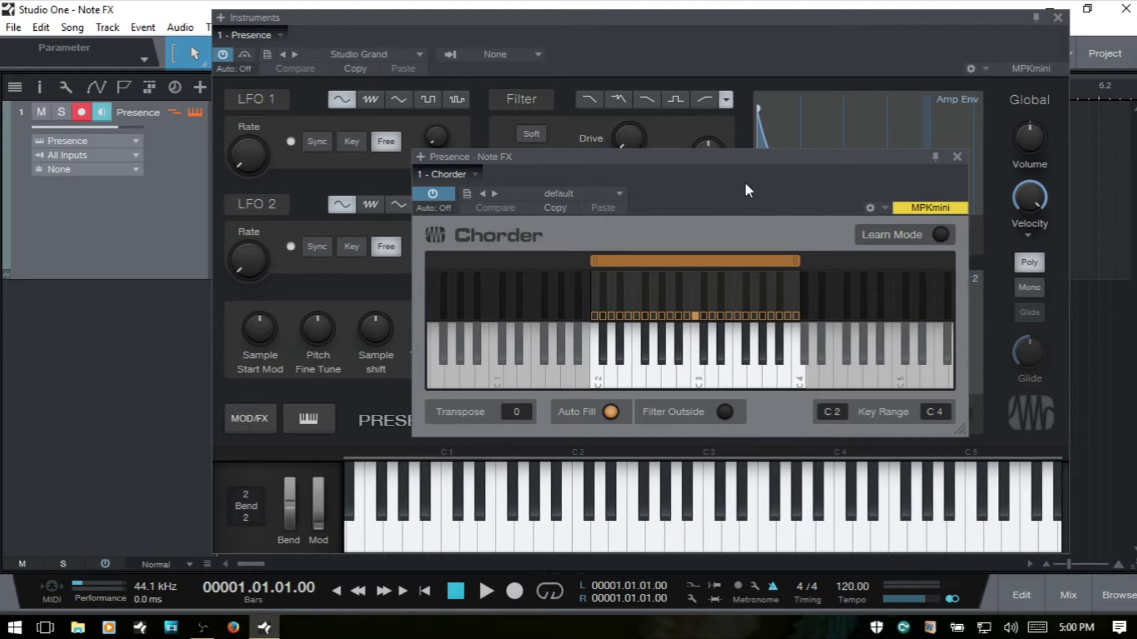
{"action": "left_click", "coordinate": [618, 194]}
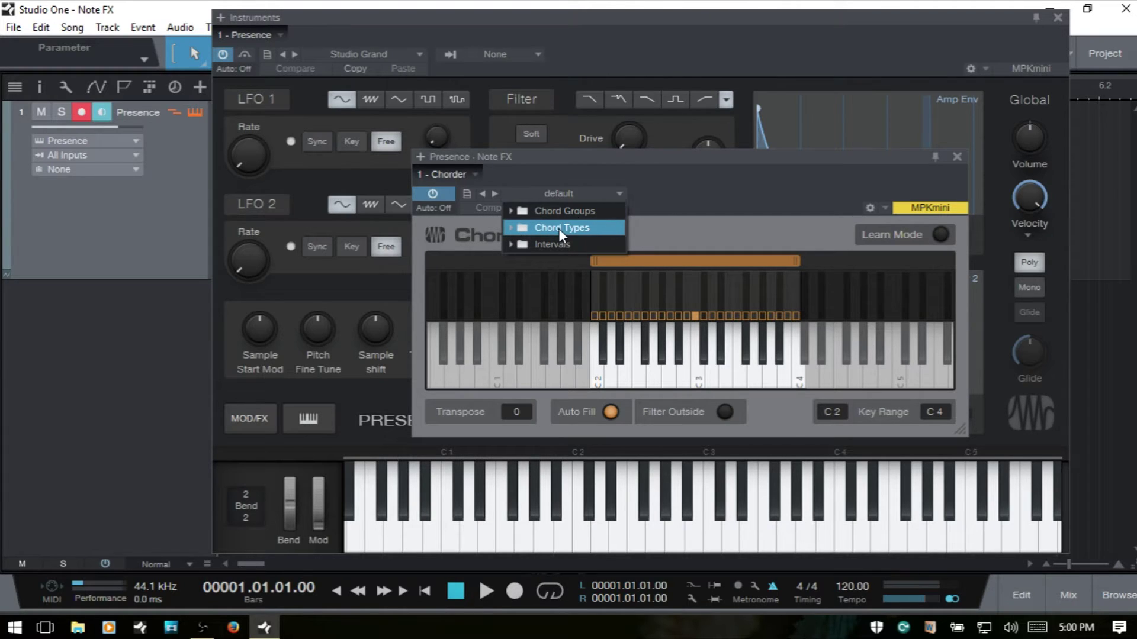
Step: Load the Diatonic Minor Chord Group preset from the Chord Groups folder
{"action": "left_click", "coordinate": [513, 210]}
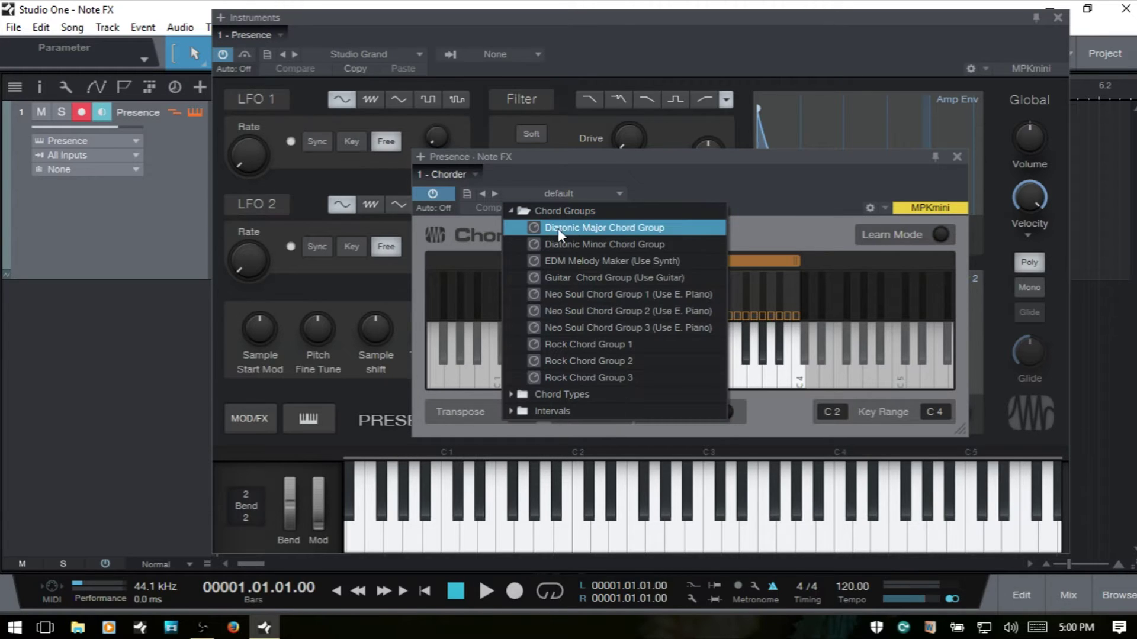
{"action": "left_click", "coordinate": [623, 245]}
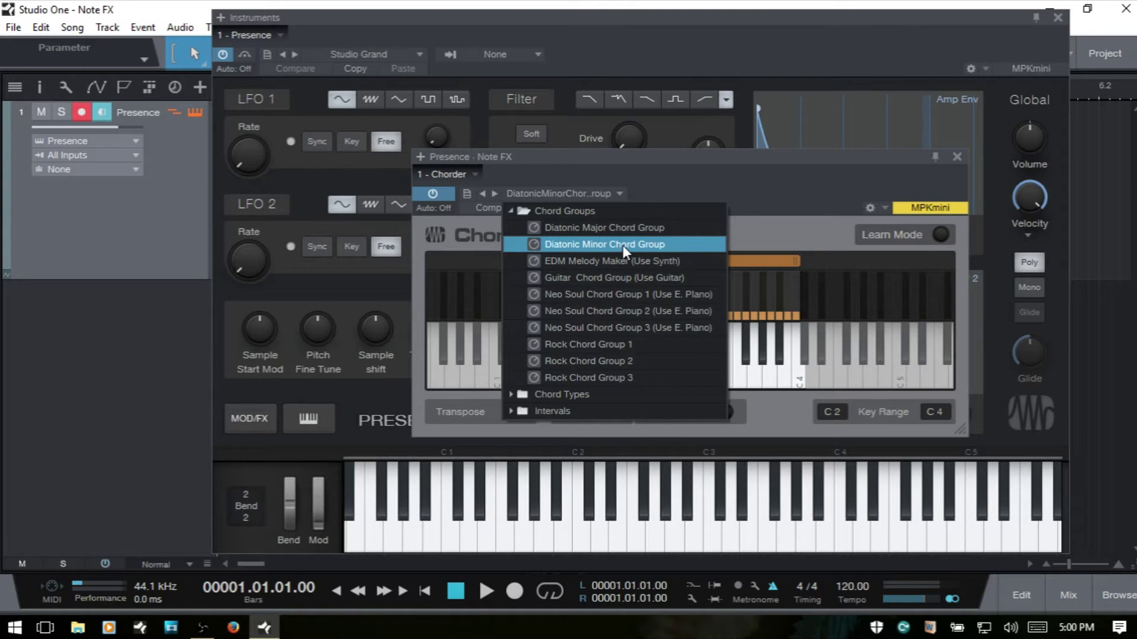
{"action": "left_click", "coordinate": [740, 168]}
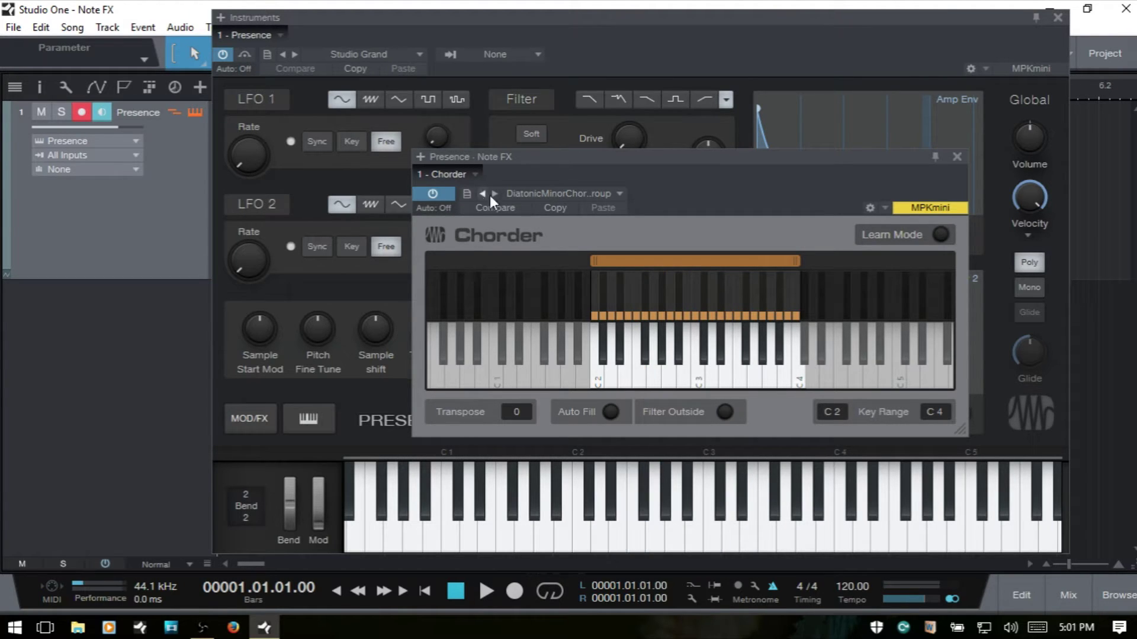
Step: Switch Chorder to the Major 7th preset from the Chord Types folder
{"action": "left_click", "coordinate": [617, 192]}
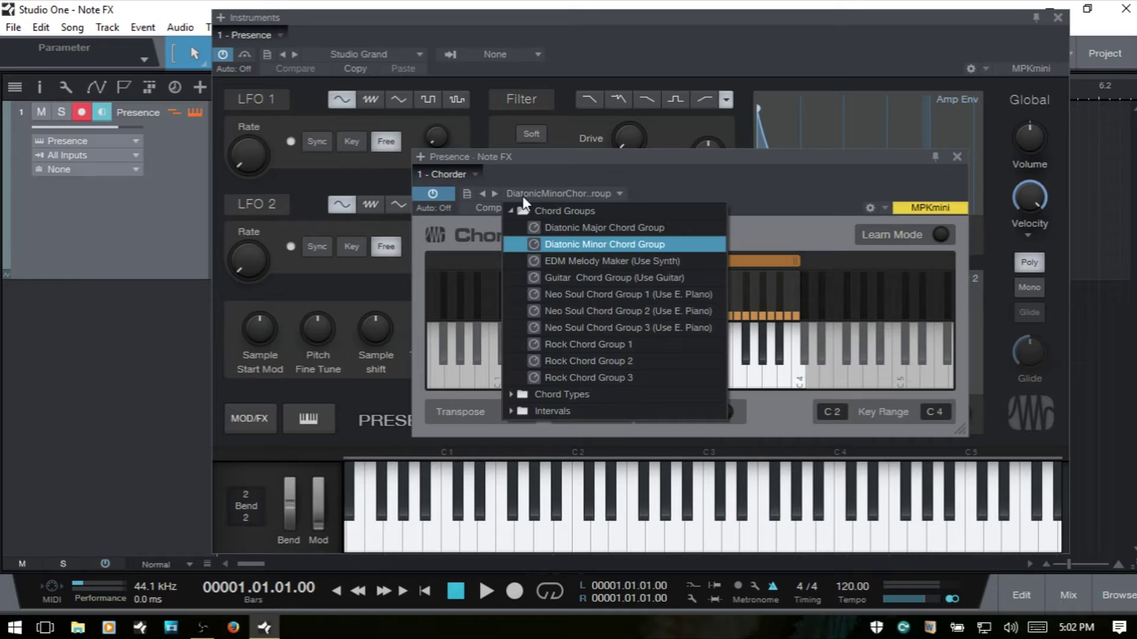
{"action": "left_click", "coordinate": [509, 211]}
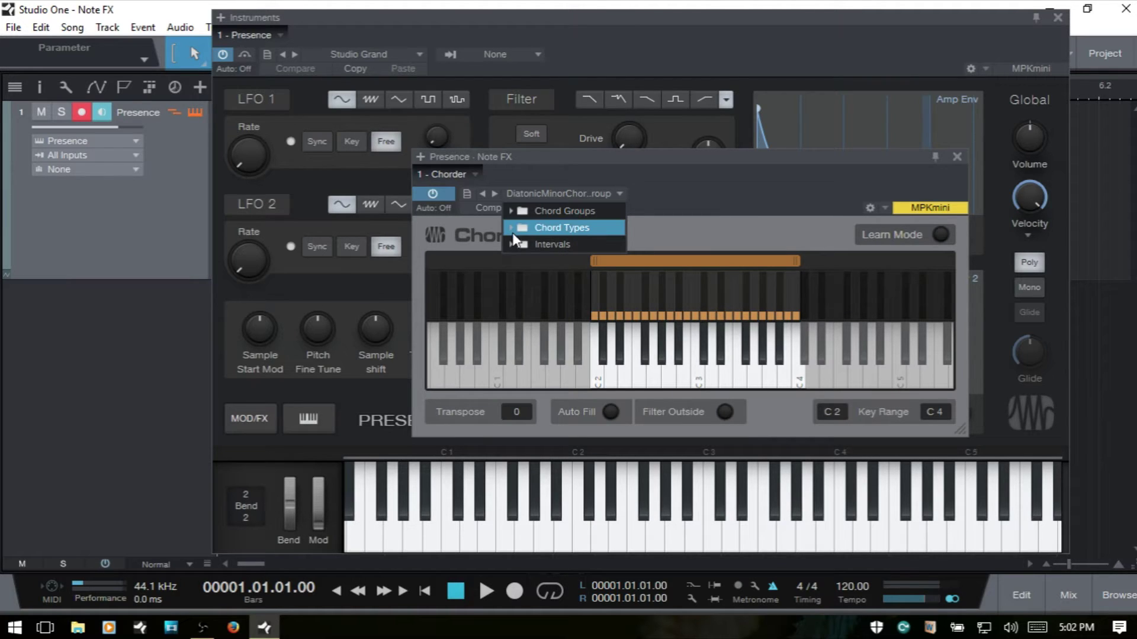
{"action": "left_click", "coordinate": [513, 232]}
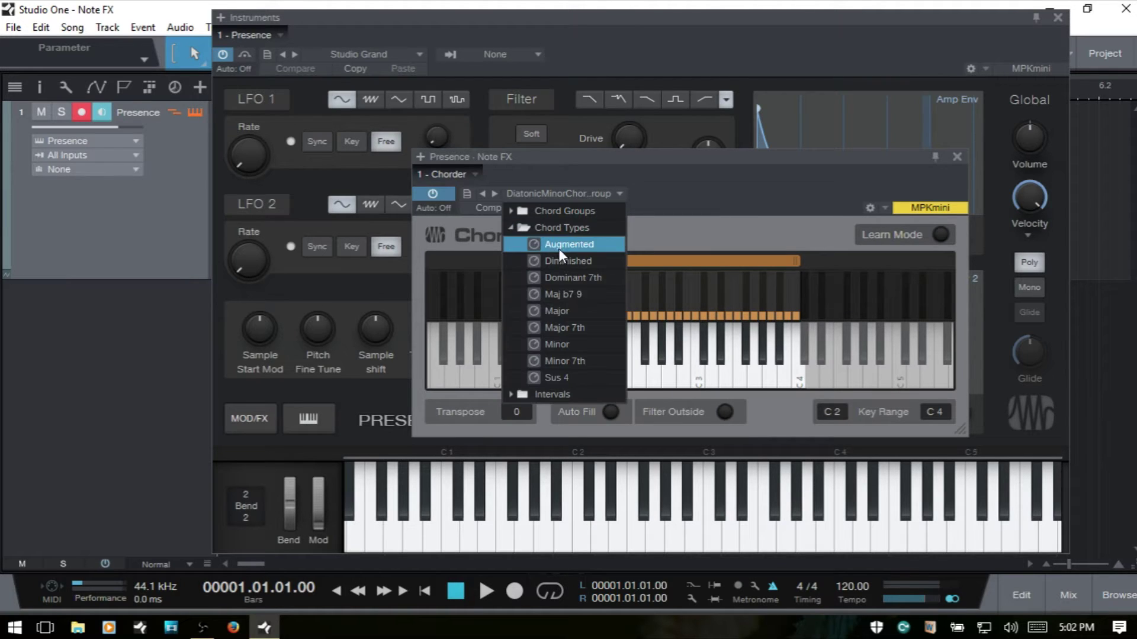
{"action": "left_click", "coordinate": [578, 327]}
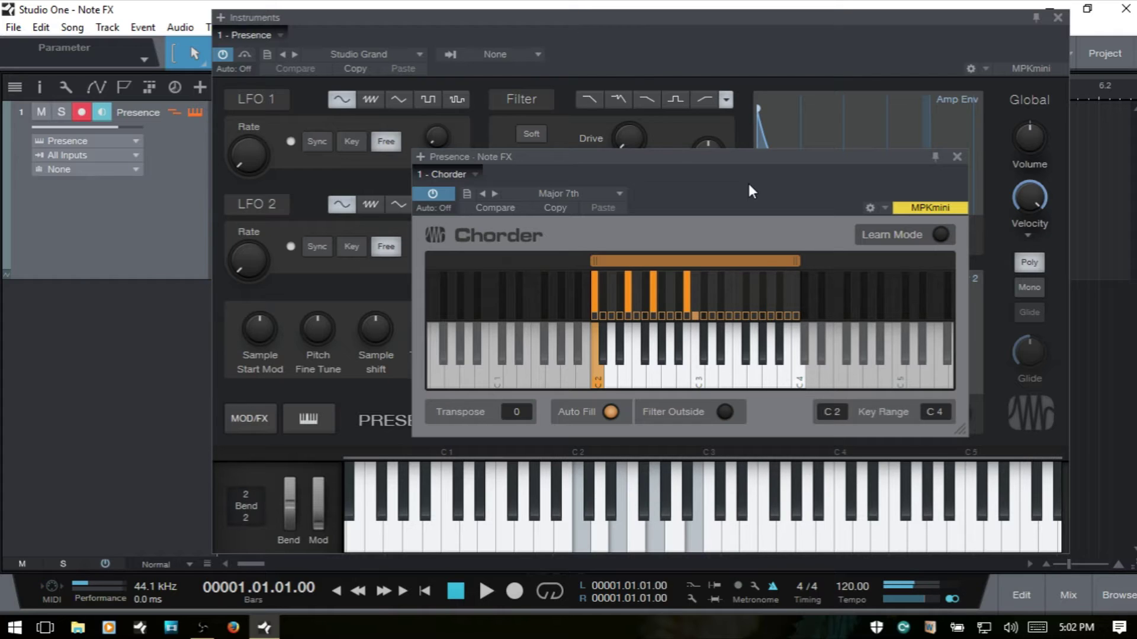
{"action": "left_click", "coordinate": [616, 193]}
Step: Load the Octaves preset from the Intervals folder, giving a C1–C5 range
{"action": "left_click", "coordinate": [513, 228]}
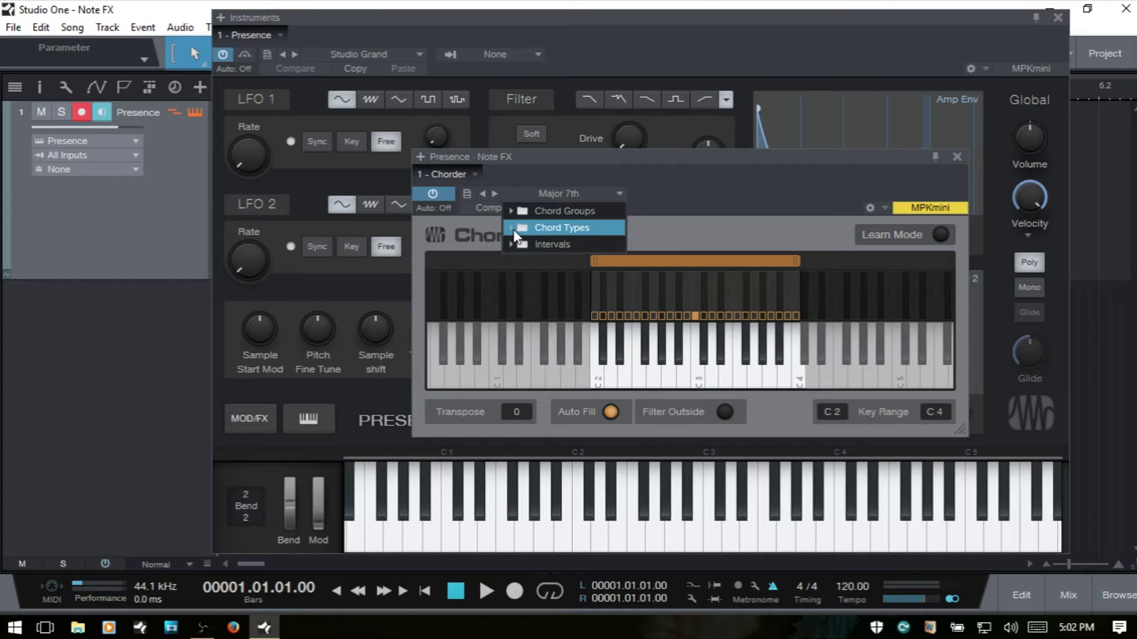
{"action": "left_click", "coordinate": [510, 246]}
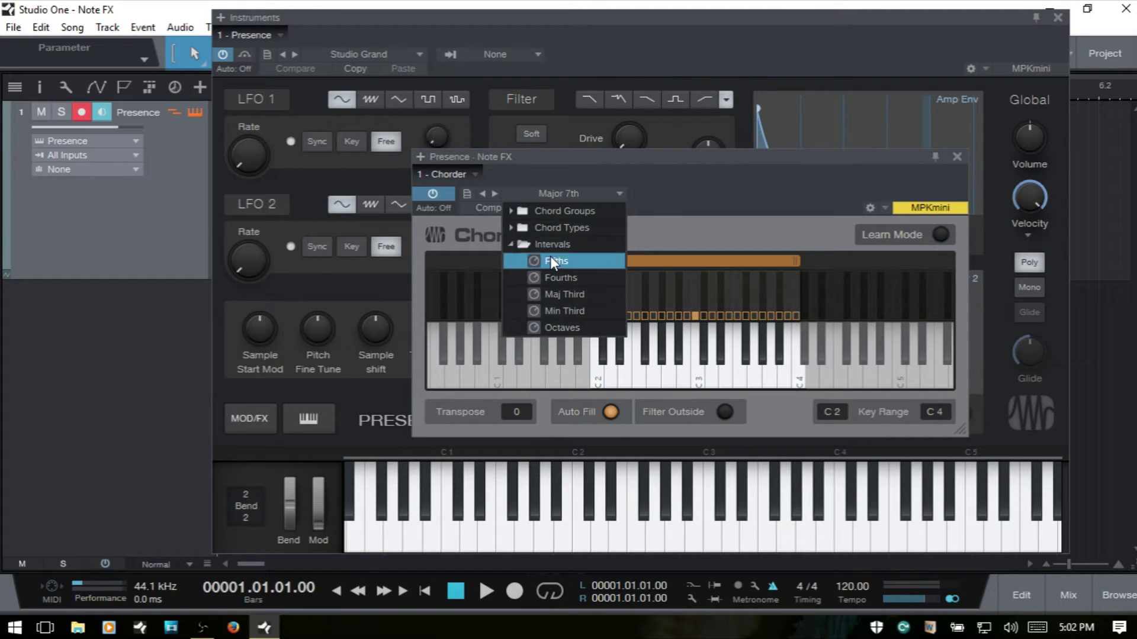
{"action": "left_click", "coordinate": [560, 328]}
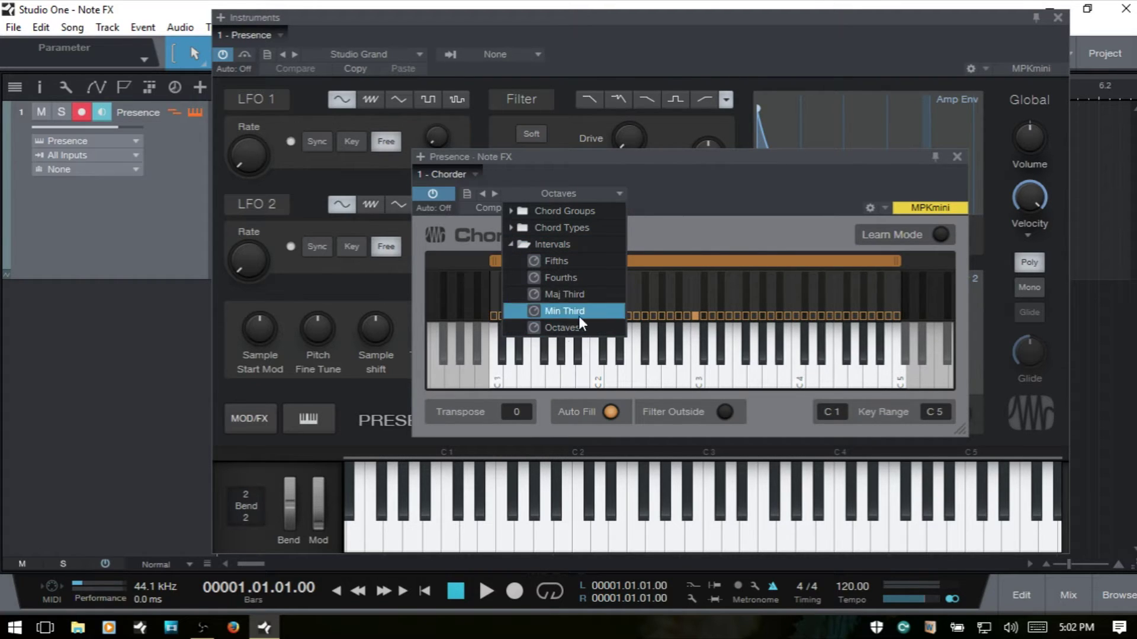
{"action": "left_click", "coordinate": [710, 180]}
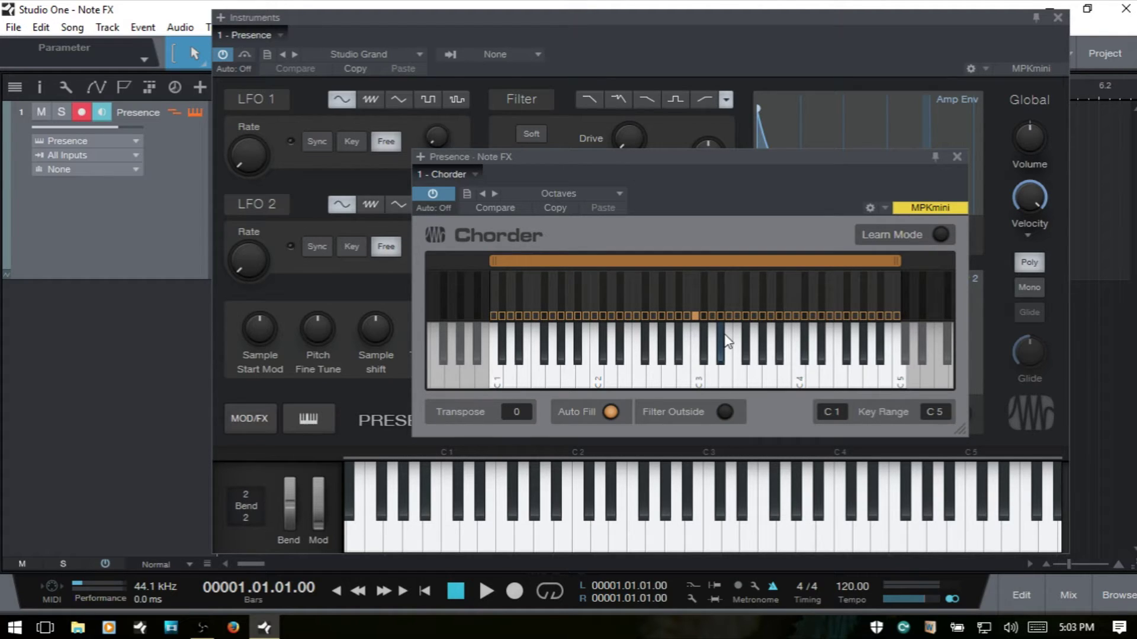
{"action": "left_click", "coordinate": [733, 361]}
{"action": "left_click", "coordinate": [702, 363]}
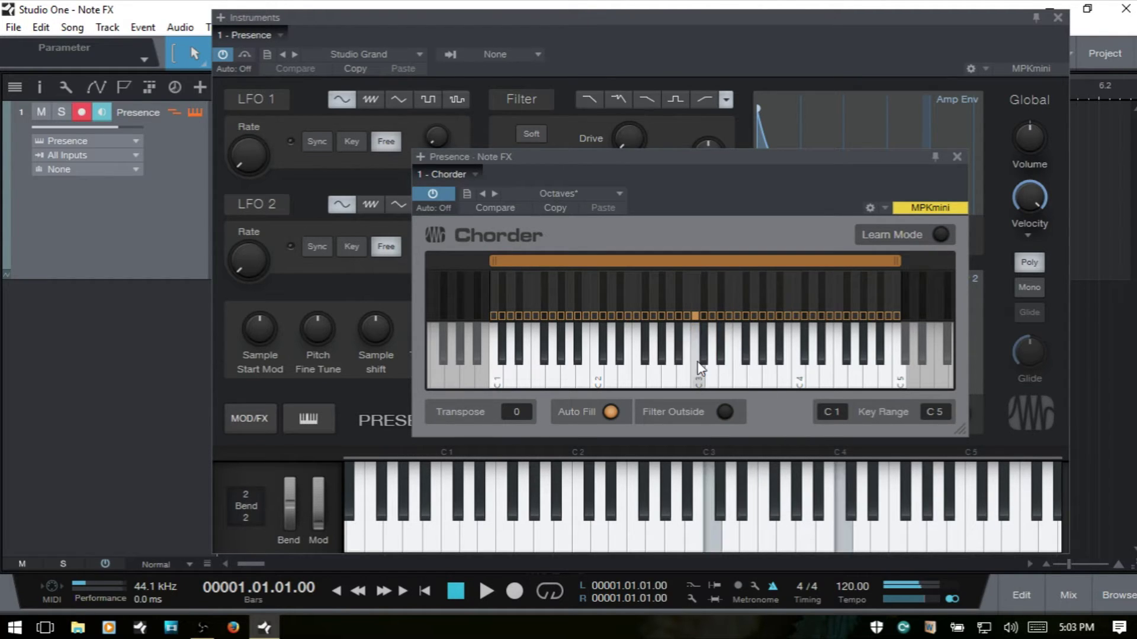
{"action": "left_click", "coordinate": [667, 363]}
{"action": "left_click", "coordinate": [625, 373]}
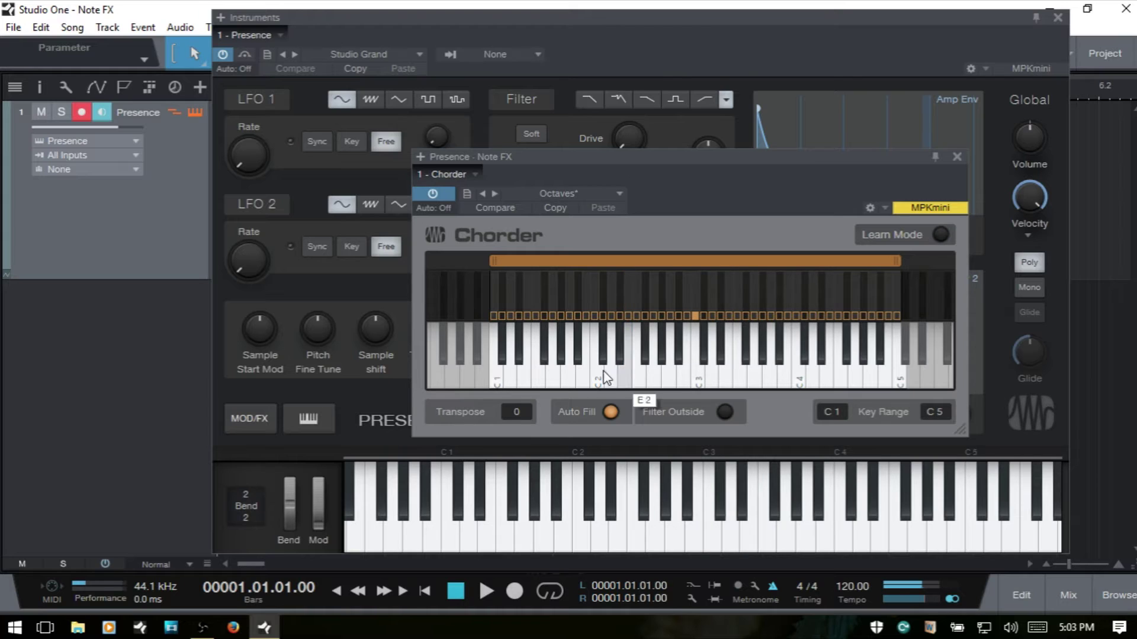
{"action": "left_click", "coordinate": [563, 374]}
{"action": "left_click", "coordinate": [526, 374]}
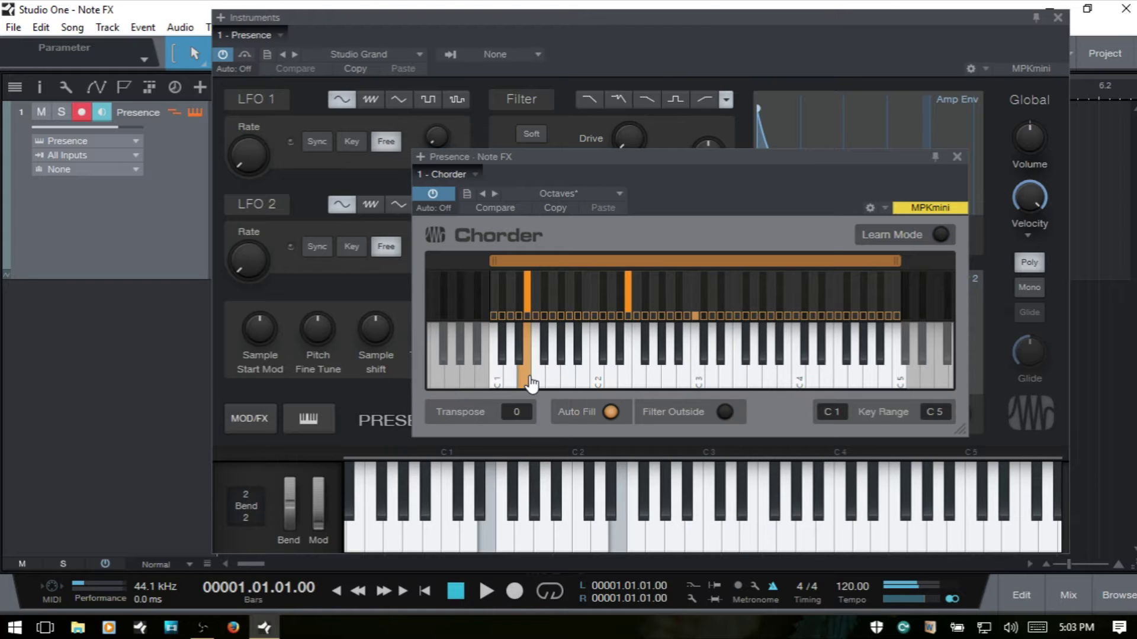
{"action": "left_click", "coordinate": [496, 384]}
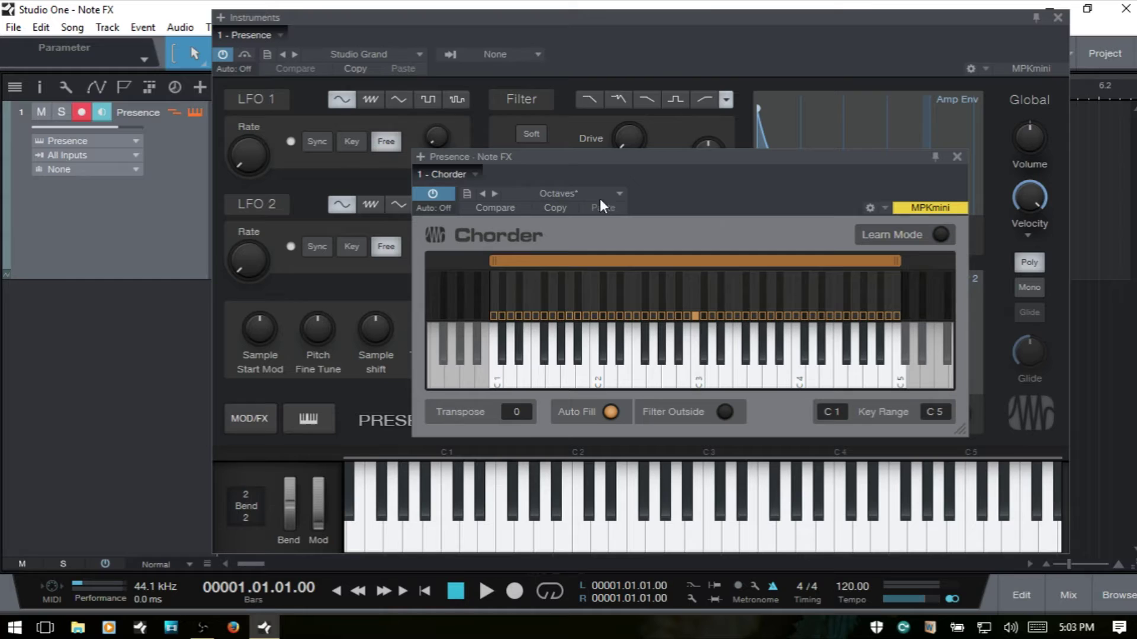
Step: Reload the Diatonic Minor Chord Group preset from the Chord Groups folder
{"action": "left_click", "coordinate": [621, 193]}
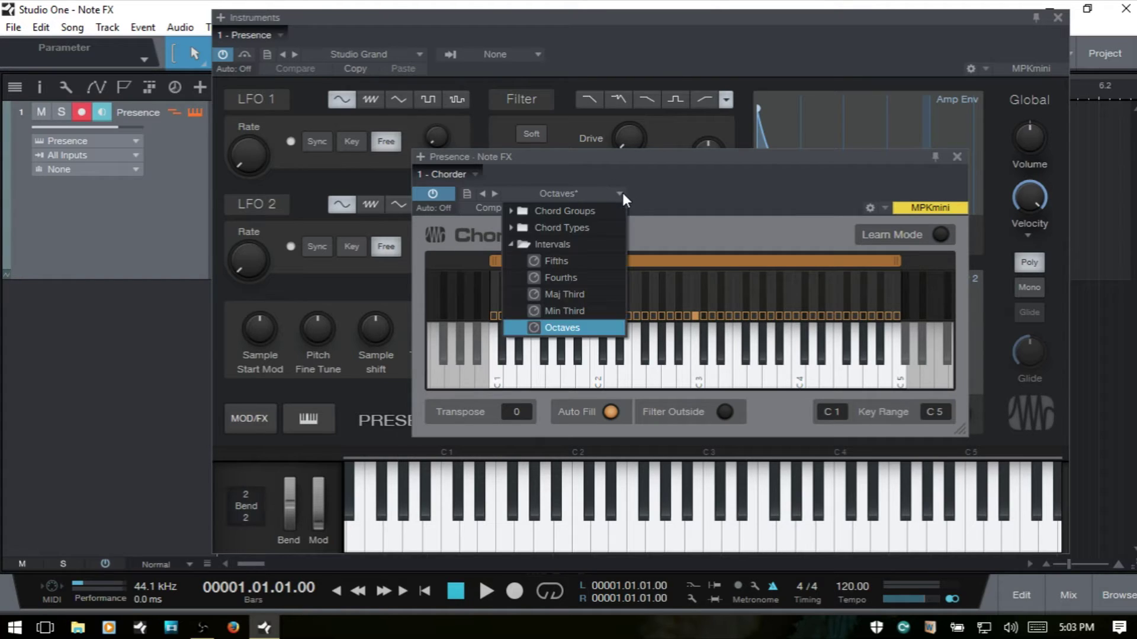
{"action": "left_click", "coordinate": [568, 212]}
{"action": "left_click", "coordinate": [606, 244]}
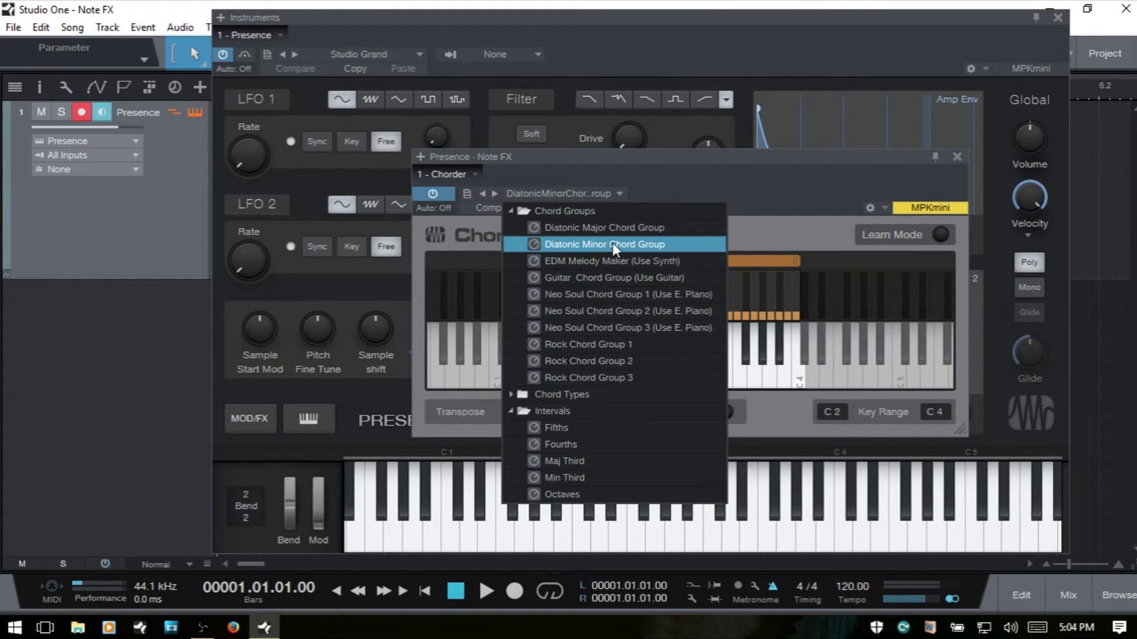
{"action": "left_click", "coordinate": [781, 184]}
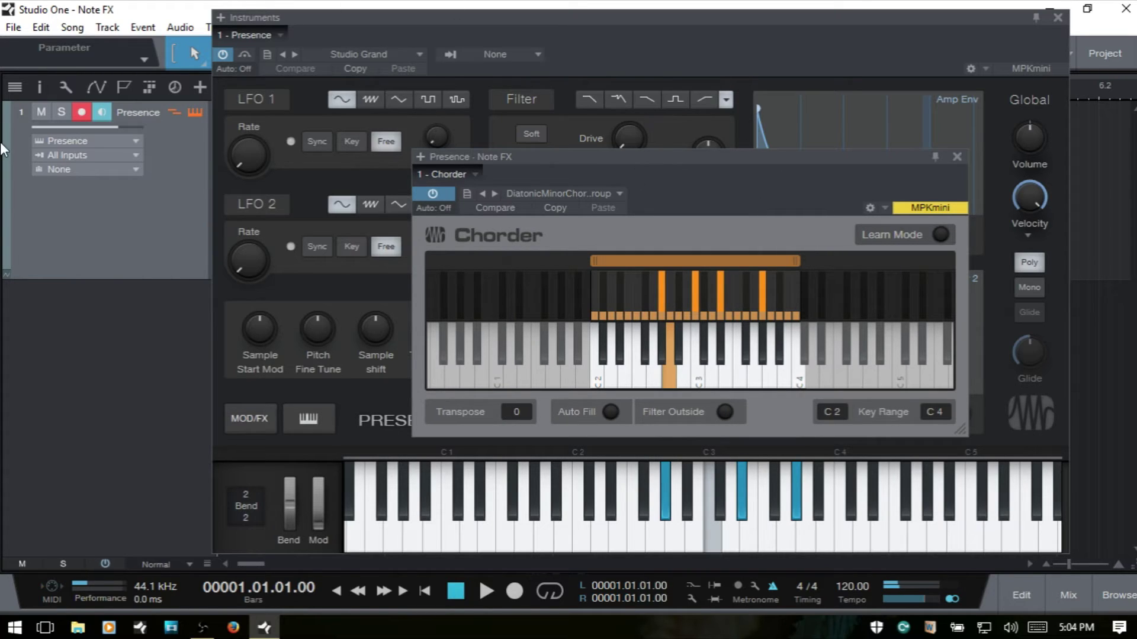
Step: Audition the A2 and B2 chords on the keyboard
{"action": "left_click", "coordinate": [667, 378]}
{"action": "mouse_move", "coordinate": [660, 308]}
{"action": "left_mouse_down"}
{"action": "mouse_move", "coordinate": [663, 285]}
{"action": "mouse_move", "coordinate": [657, 307]}
{"action": "left_mouse_up"}
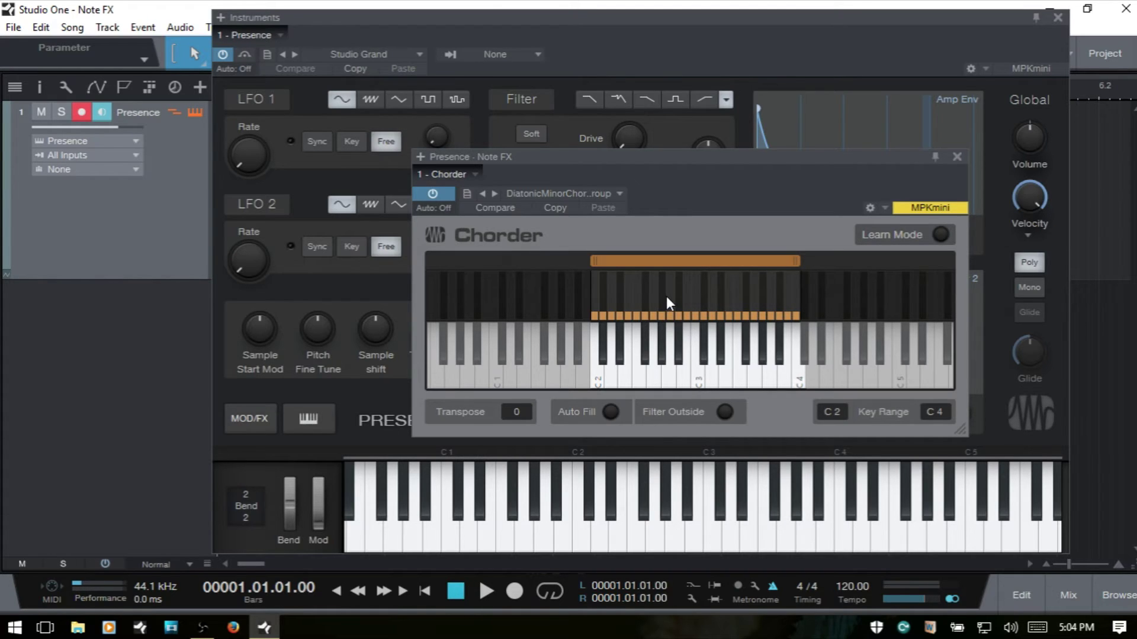
{"action": "left_click_drag", "start_coordinate": [665, 296], "coordinate": [664, 298]}
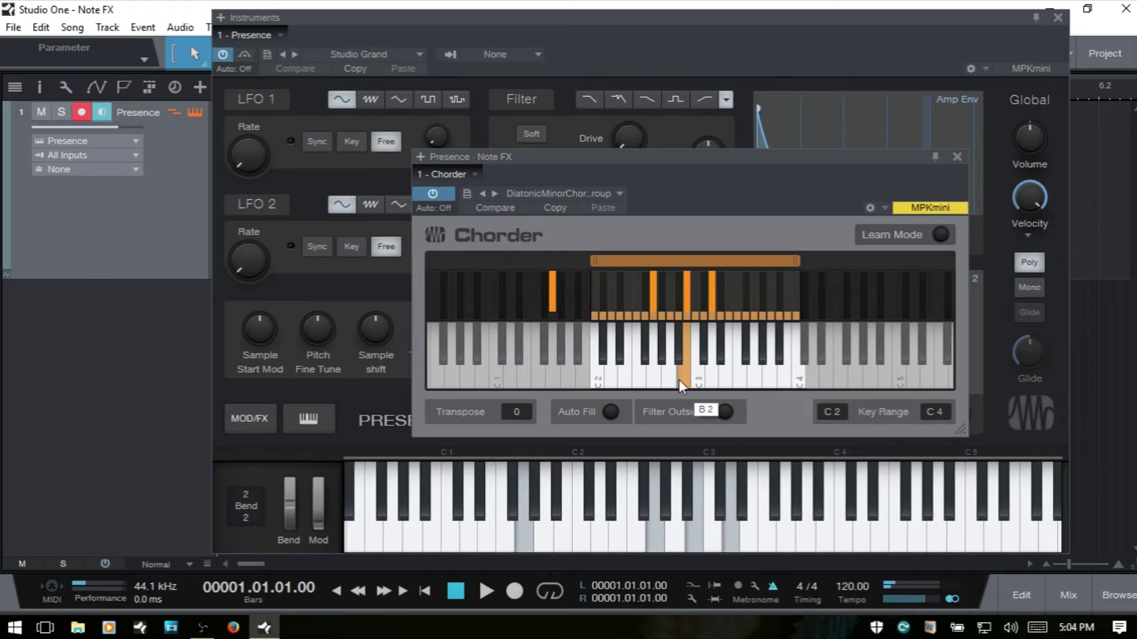
{"action": "mouse_move", "coordinate": [679, 379]}
{"action": "left_mouse_down"}
{"action": "mouse_move", "coordinate": [667, 311]}
{"action": "mouse_move", "coordinate": [680, 296]}
{"action": "left_mouse_up"}
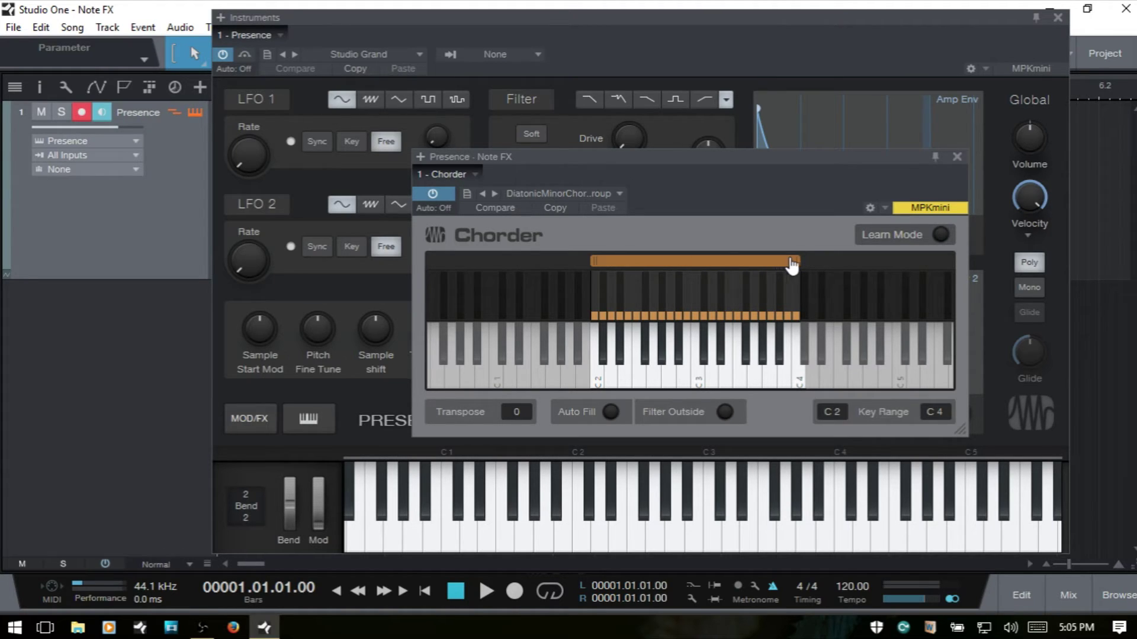
{"action": "left_click_drag", "start_coordinate": [592, 261], "coordinate": [491, 260]}
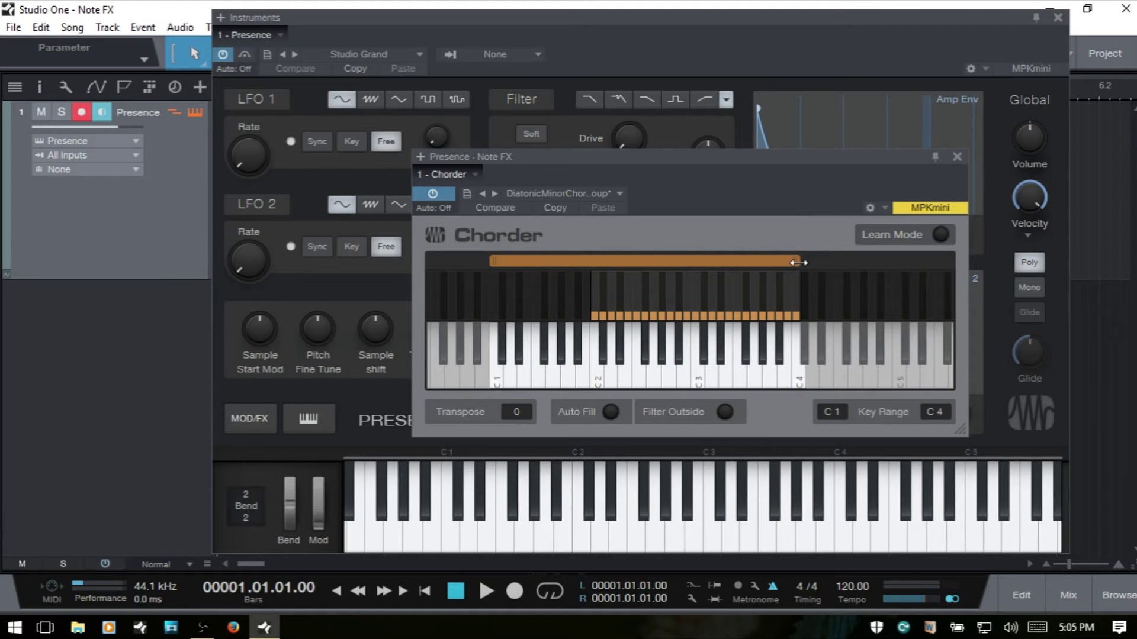
{"action": "left_click_drag", "start_coordinate": [797, 262], "coordinate": [906, 264]}
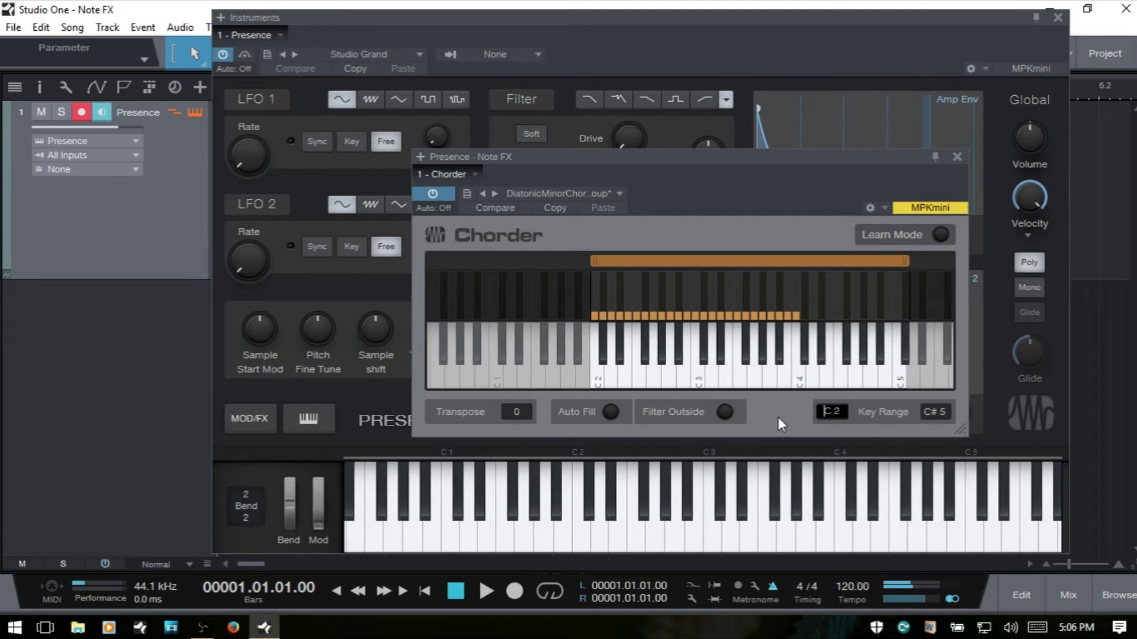
{"action": "left_click", "coordinate": [936, 413]}
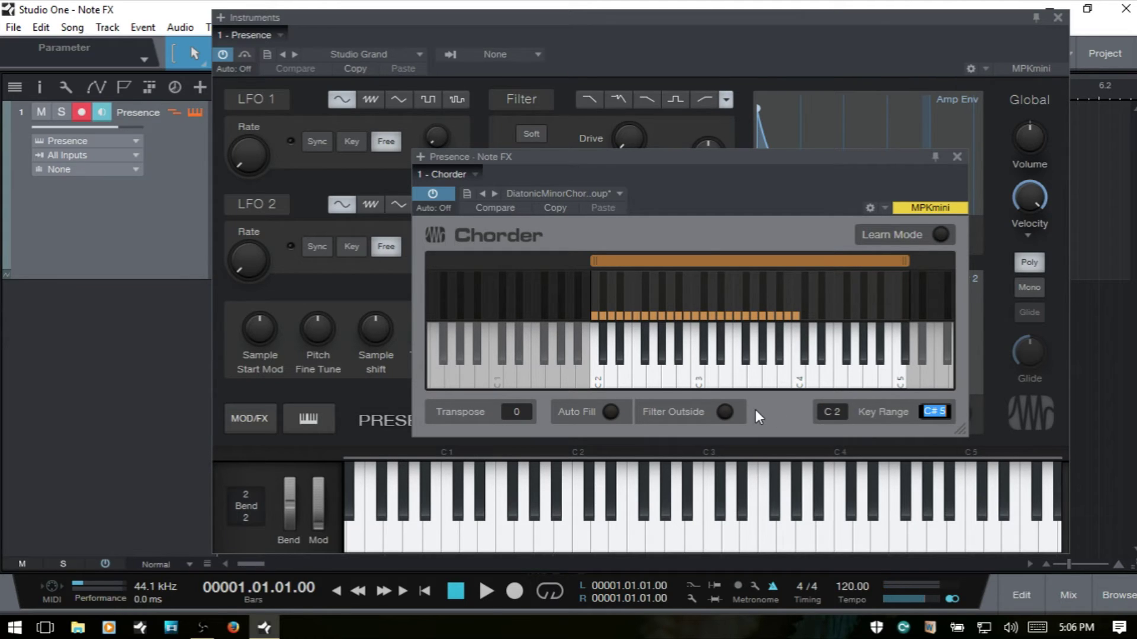
{"action": "type", "text": "C4"}
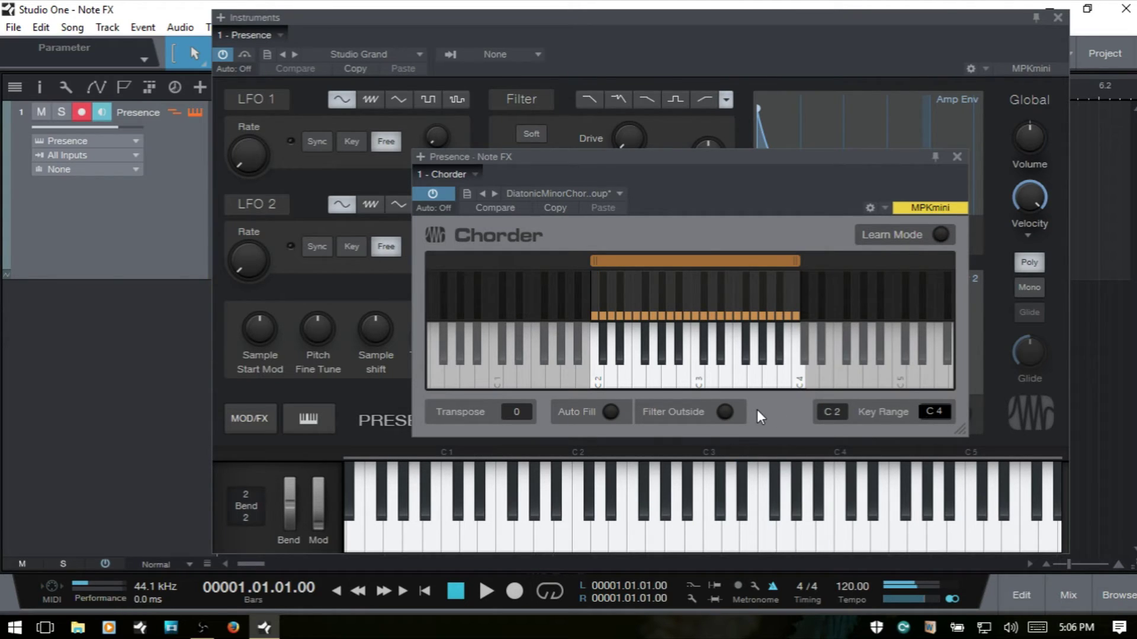
{"action": "key", "text": "Return"}
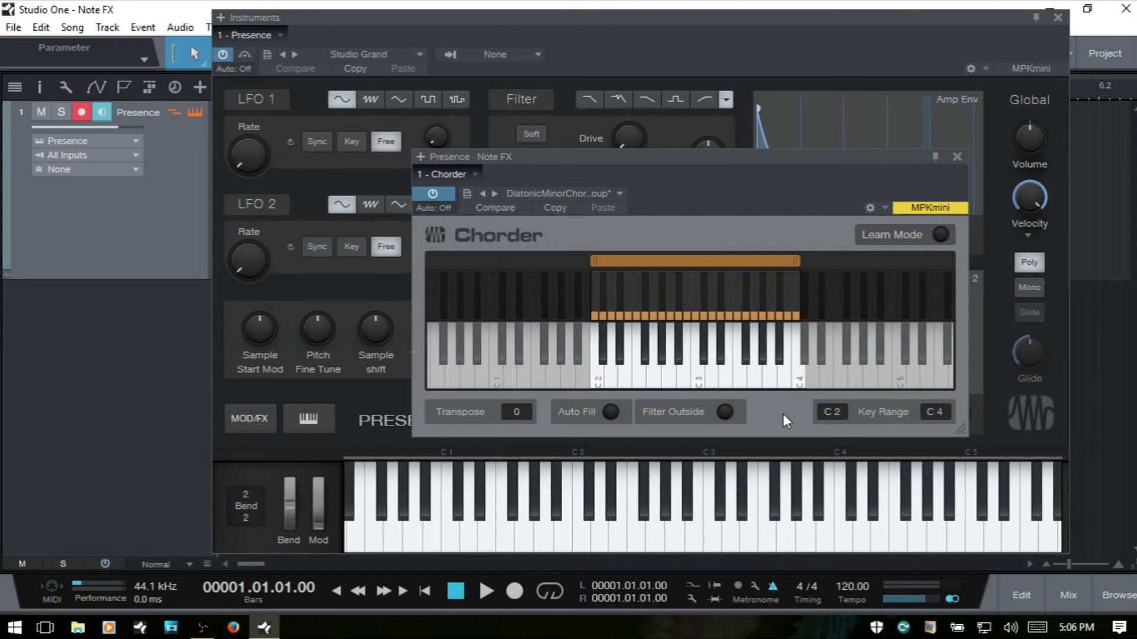
{"action": "left_click_drag", "start_coordinate": [705, 268], "coordinate": [789, 271]}
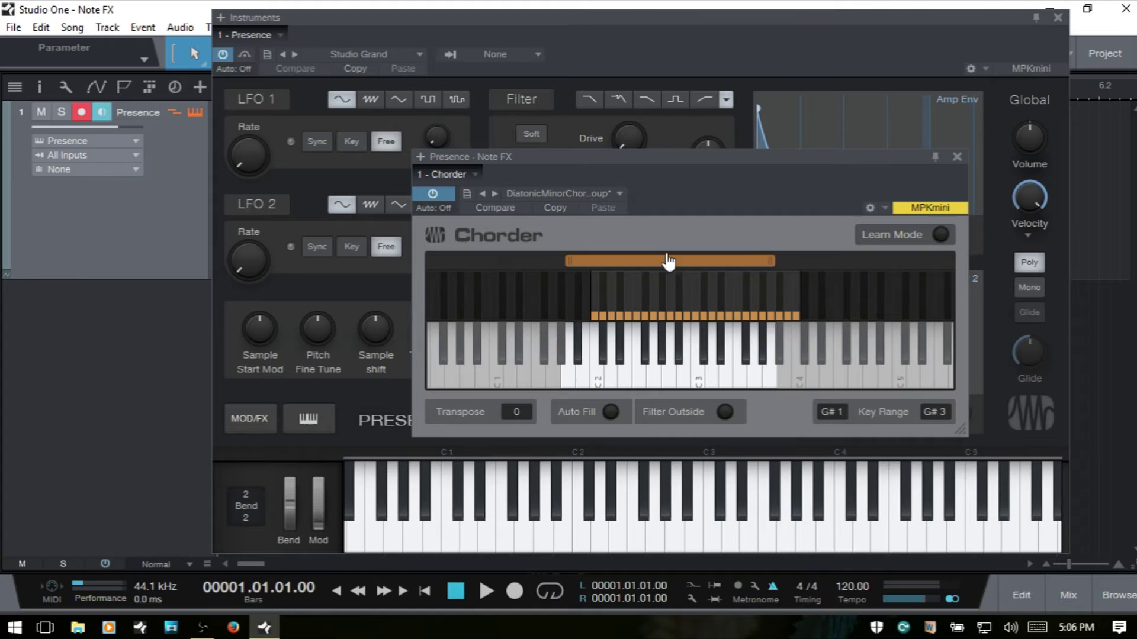
{"action": "left_click_drag", "start_coordinate": [667, 261], "coordinate": [708, 268]}
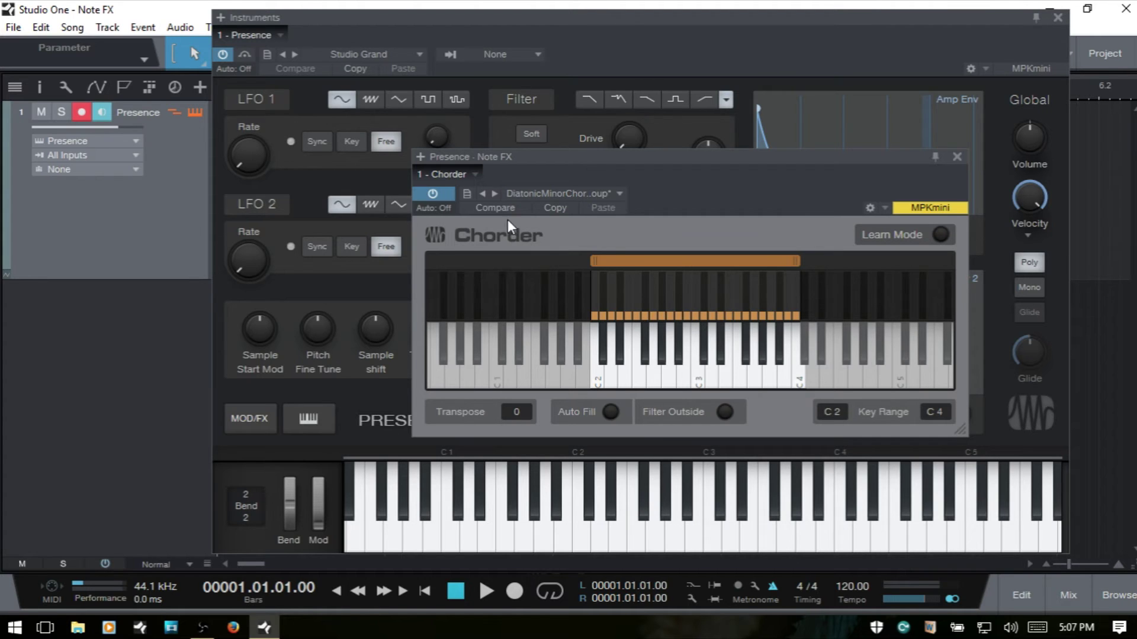
Step: Reload Octaves, audition and mark C3, then toggle Auto Fill off and back on
{"action": "left_click", "coordinate": [603, 192]}
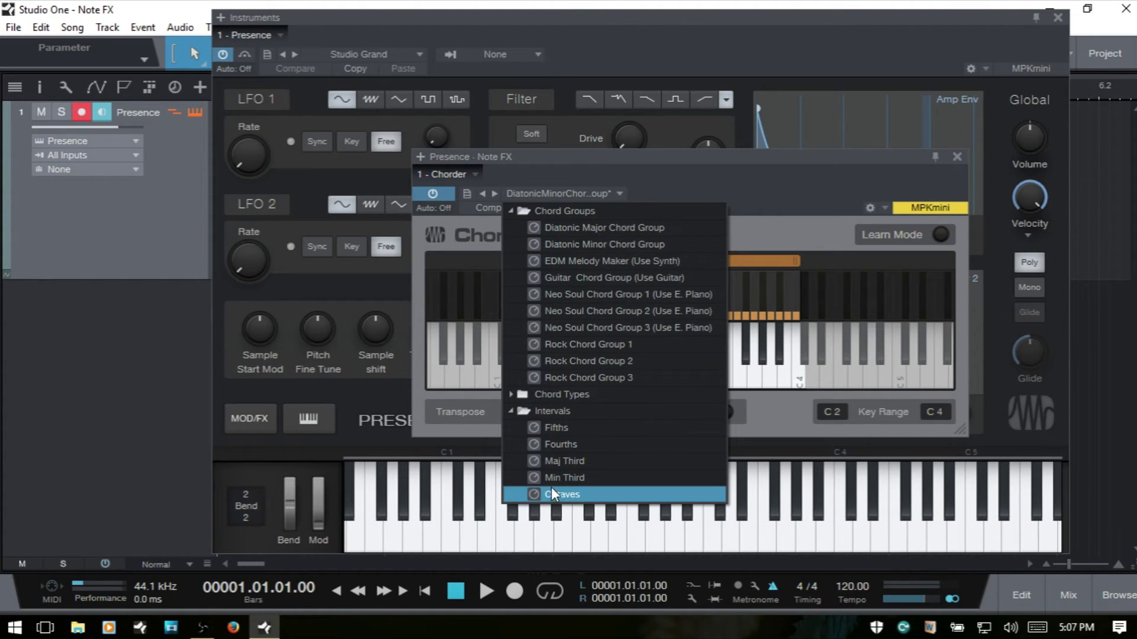
{"action": "left_click", "coordinate": [585, 497]}
{"action": "left_click", "coordinate": [693, 337]}
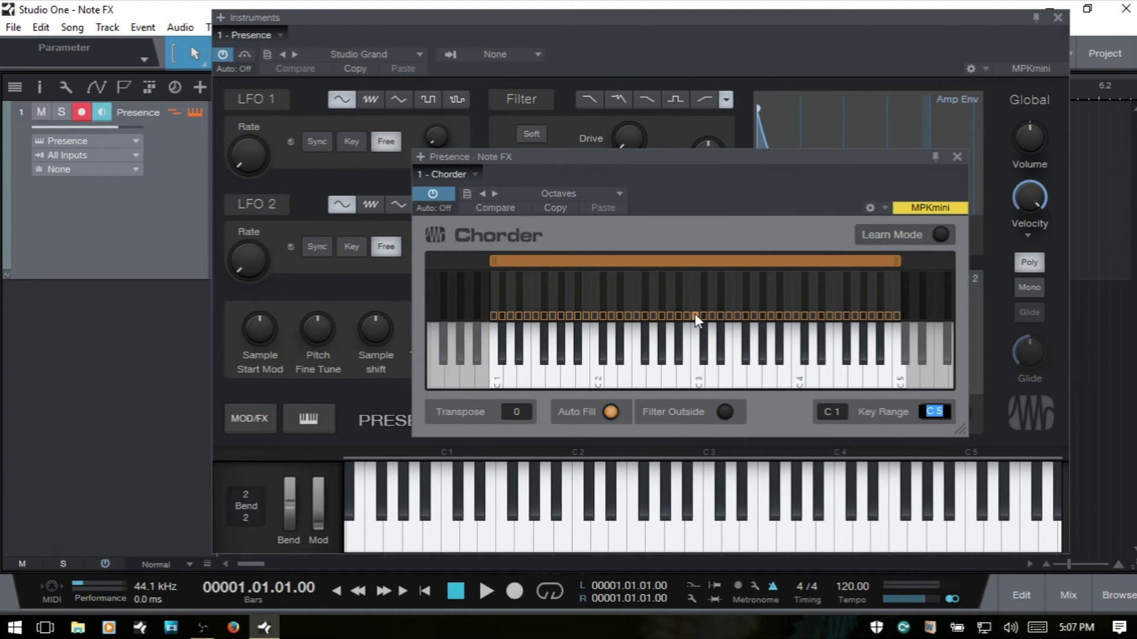
{"action": "left_click", "coordinate": [694, 316]}
{"action": "left_click", "coordinate": [610, 413]}
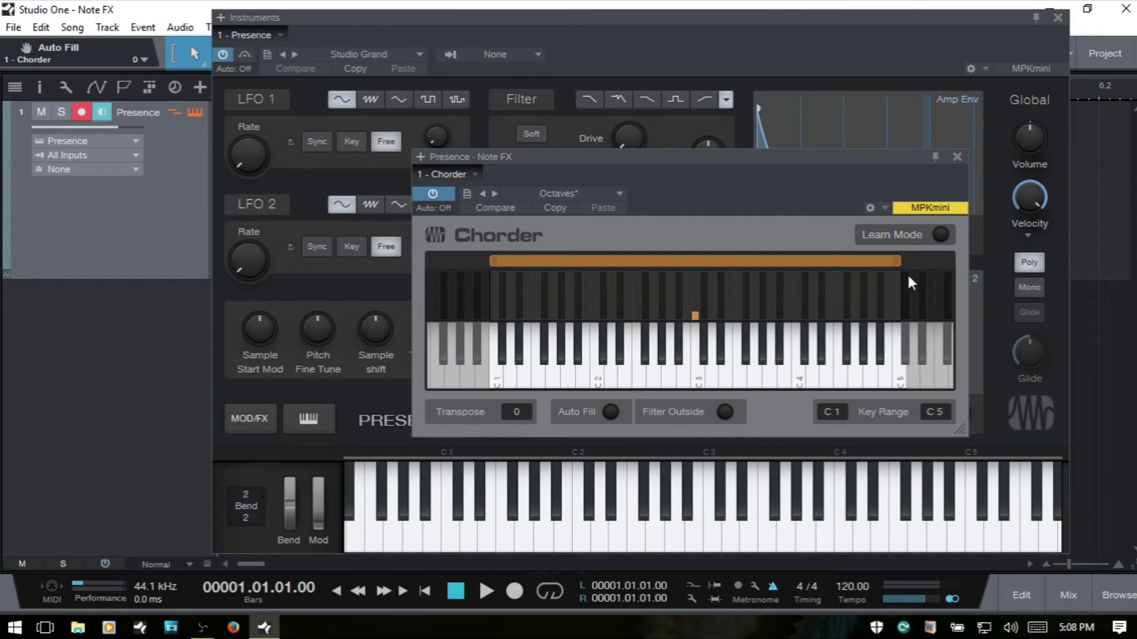
{"action": "left_click", "coordinate": [610, 412]}
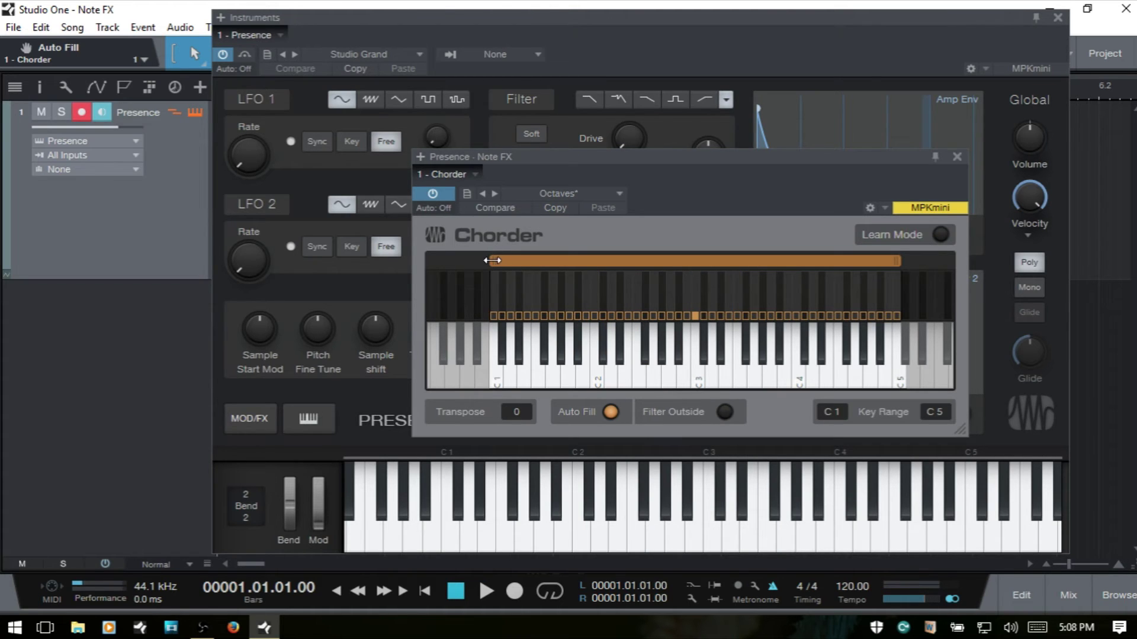
Step: Narrow the Chorder key range to F#2–F3 and turn Filter Outside on
{"action": "left_click_drag", "start_coordinate": [492, 261], "coordinate": [647, 249]}
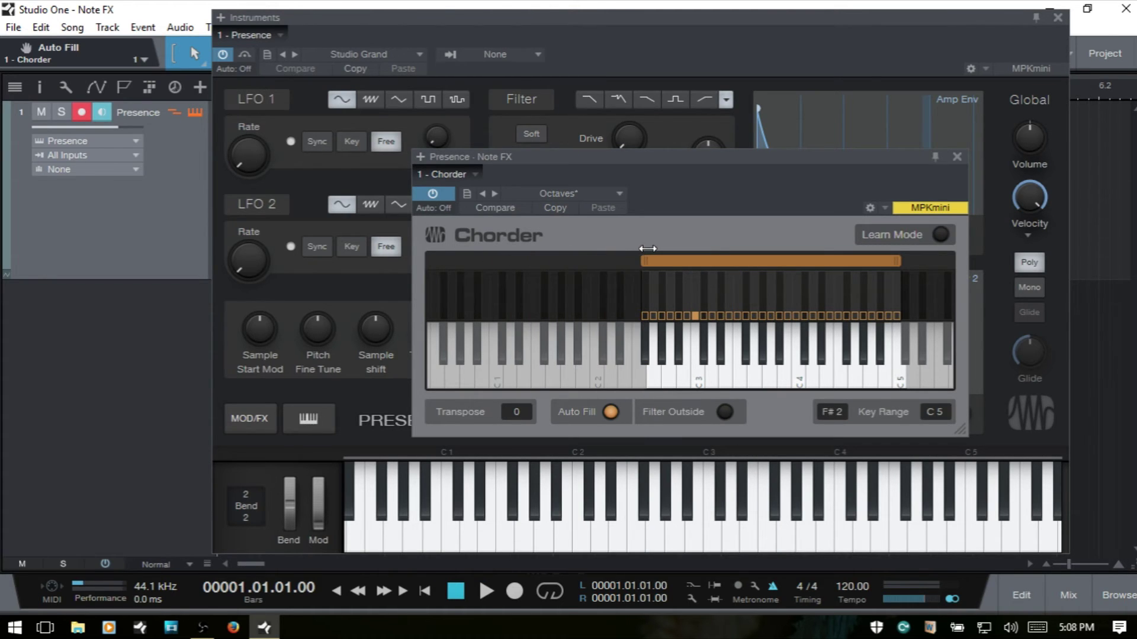
{"action": "left_click_drag", "start_coordinate": [899, 261], "coordinate": [739, 262]}
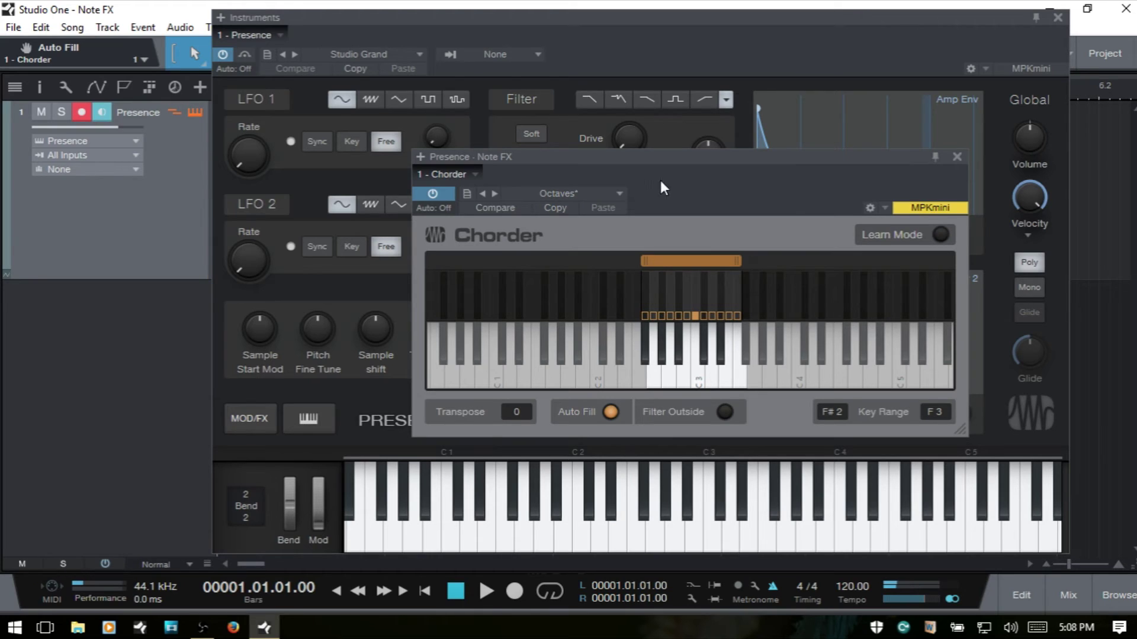
{"action": "left_click", "coordinate": [724, 413]}
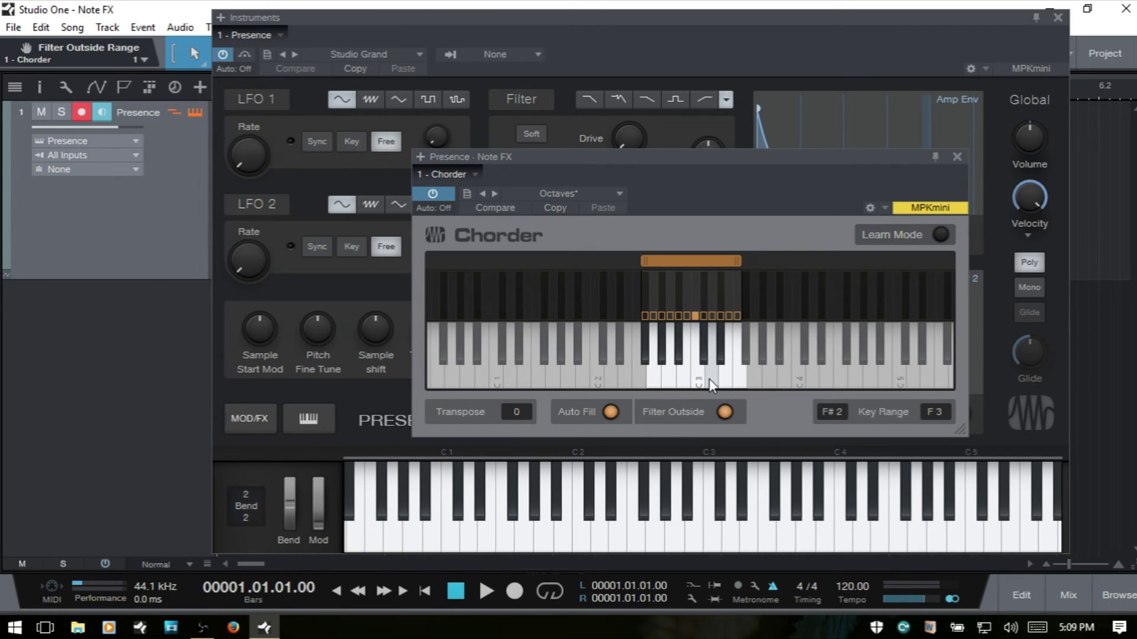
Step: Play a low note and check the Transpose value, leaving it unchanged
{"action": "left_click", "coordinate": [452, 469]}
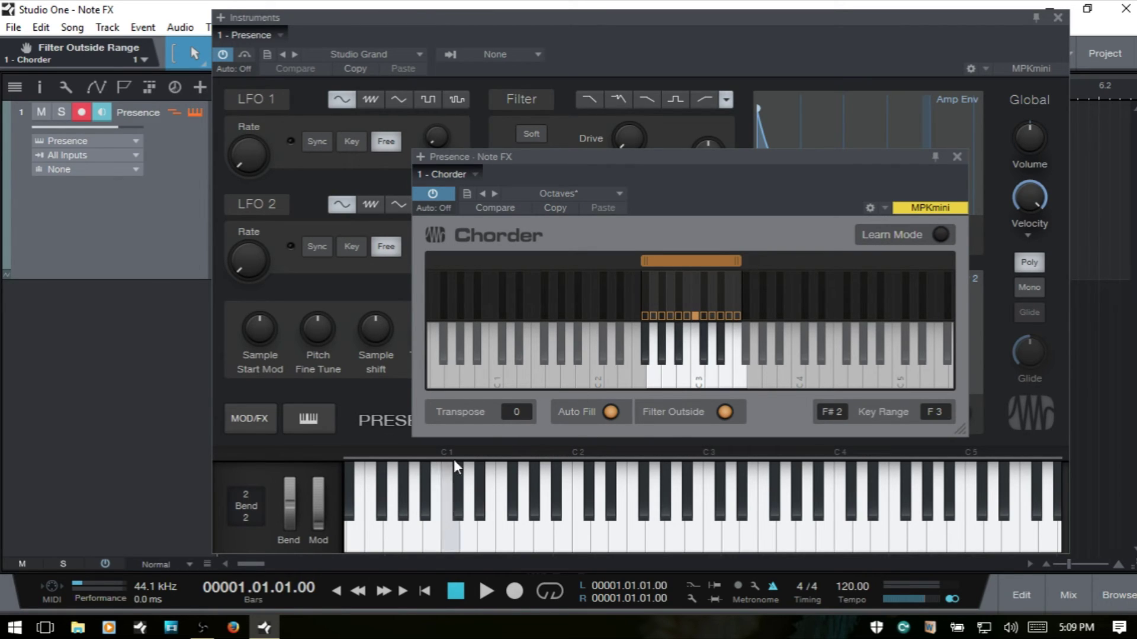
{"action": "left_click", "coordinate": [517, 412]}
{"action": "key", "text": "Return"}
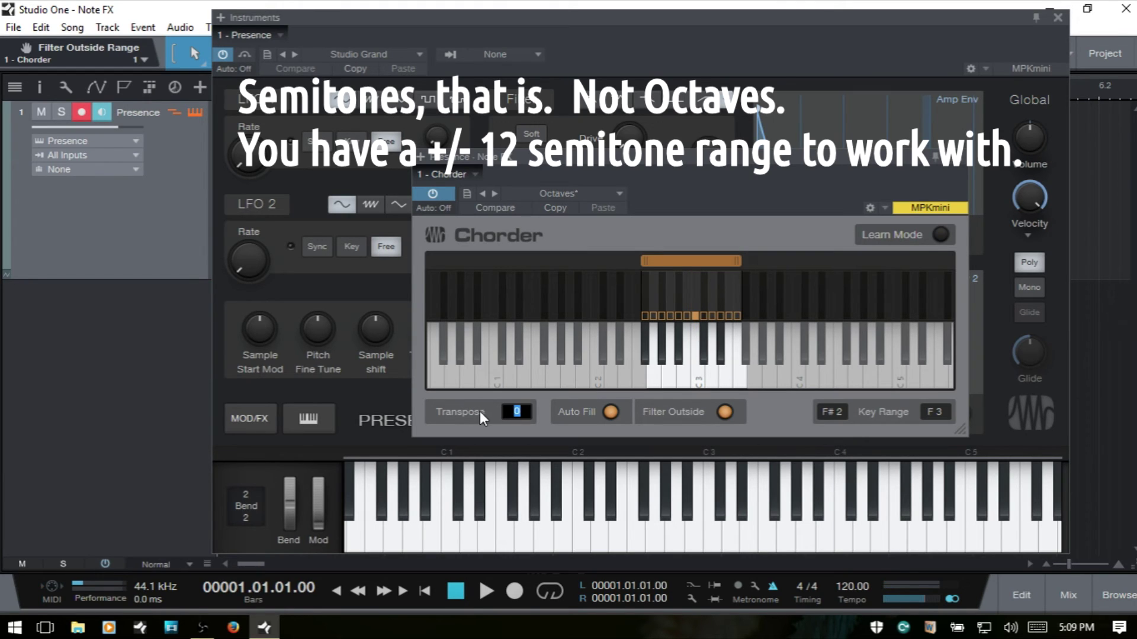
{"action": "scroll", "coordinate": [479, 410], "scroll_direction": "up", "scroll_amount": 1}
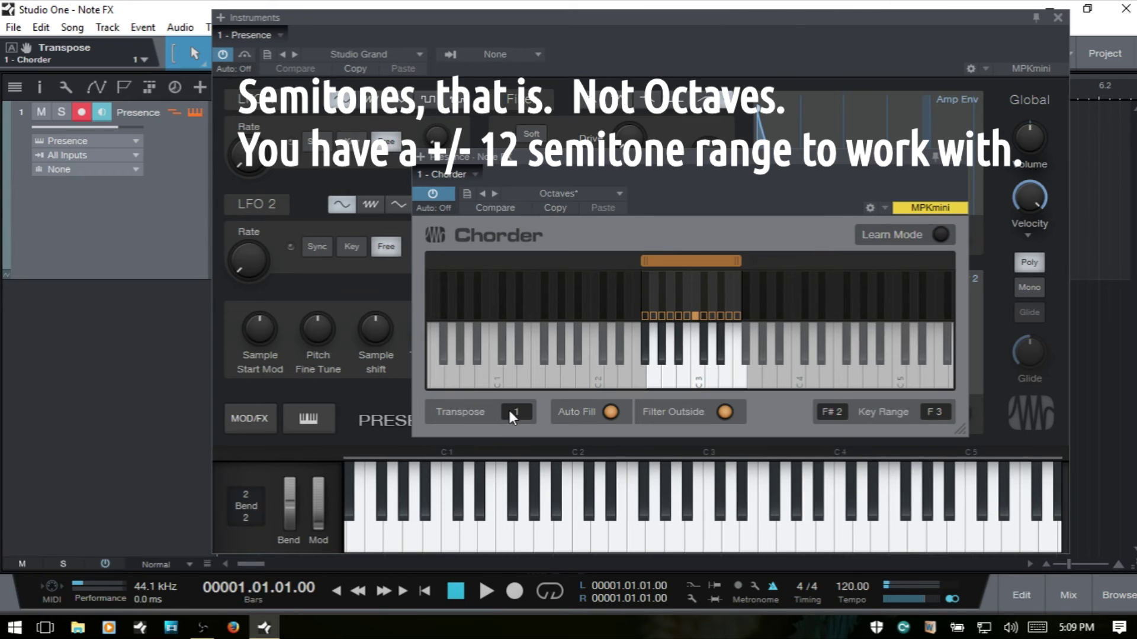
Step: Keep Transpose at 0 and widen the Chorder key range to F1–F4
{"action": "double_click", "coordinate": [509, 410]}
{"action": "key", "text": "Return"}
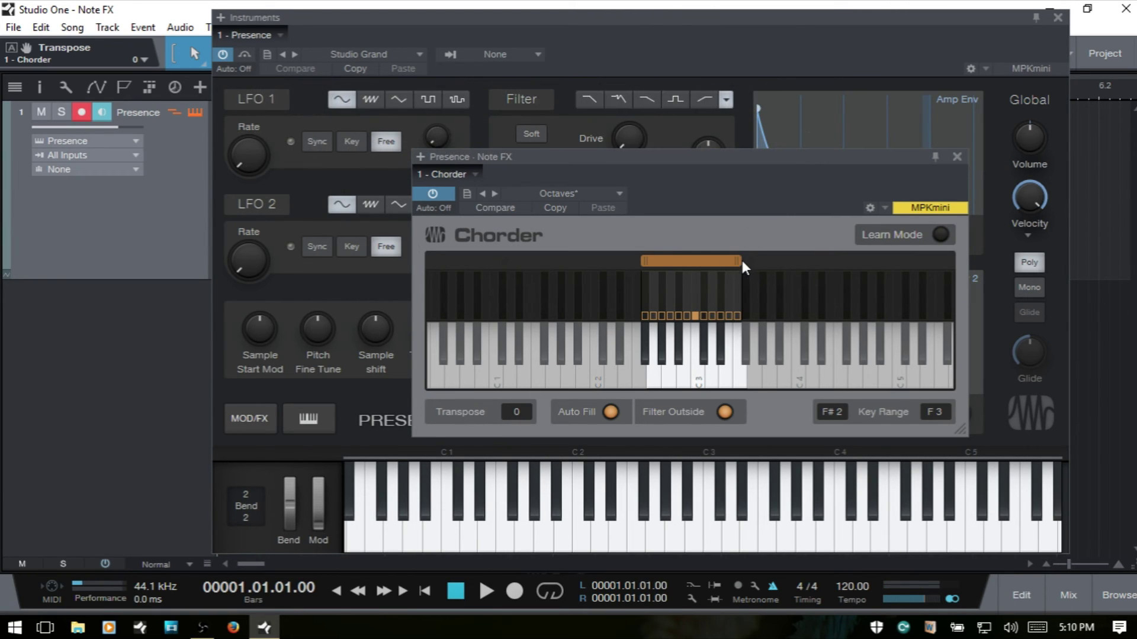
{"action": "left_click_drag", "start_coordinate": [740, 261], "coordinate": [836, 258]}
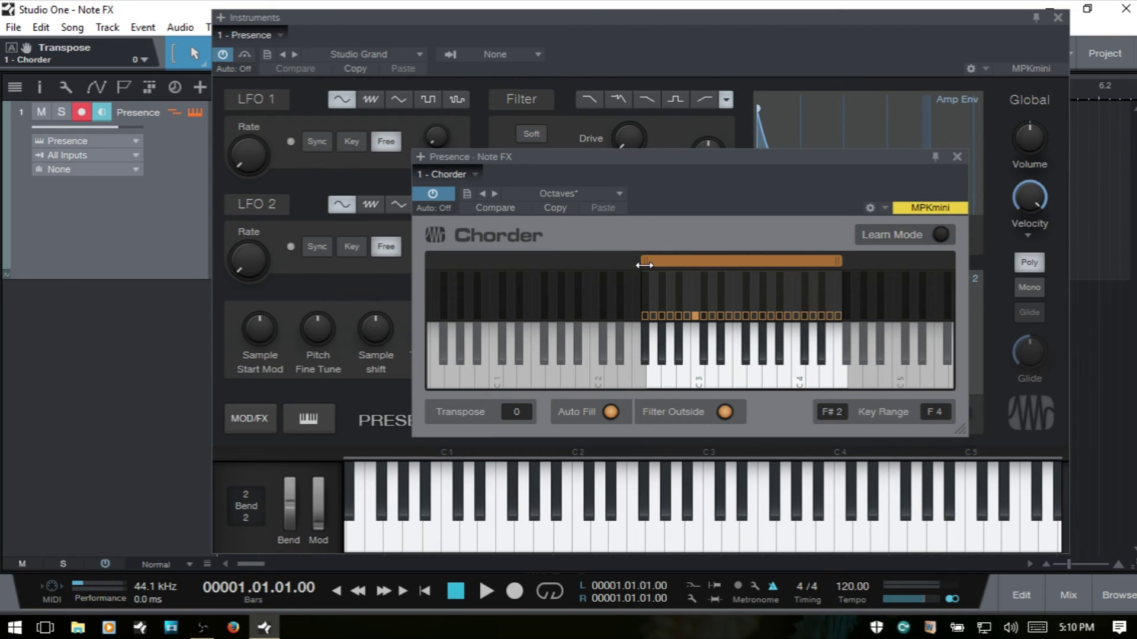
{"action": "left_click_drag", "start_coordinate": [644, 264], "coordinate": [533, 265]}
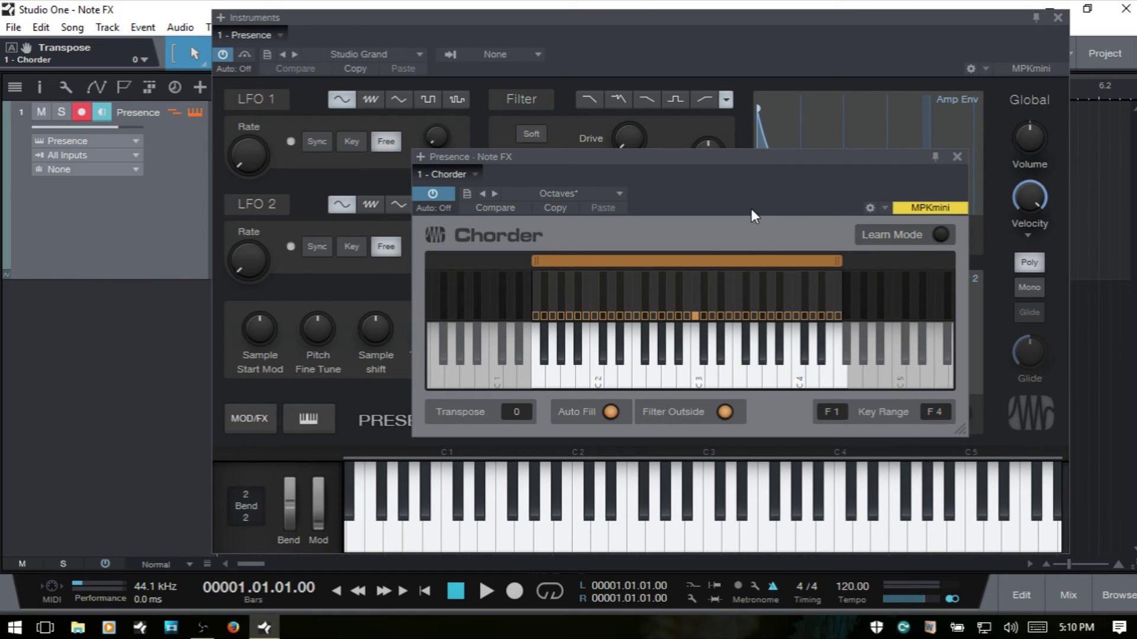
Step: In Learn Mode, inspect the E3 and C3 chords, give C3 four notes, then exit Learn Mode
{"action": "left_click", "coordinate": [942, 234]}
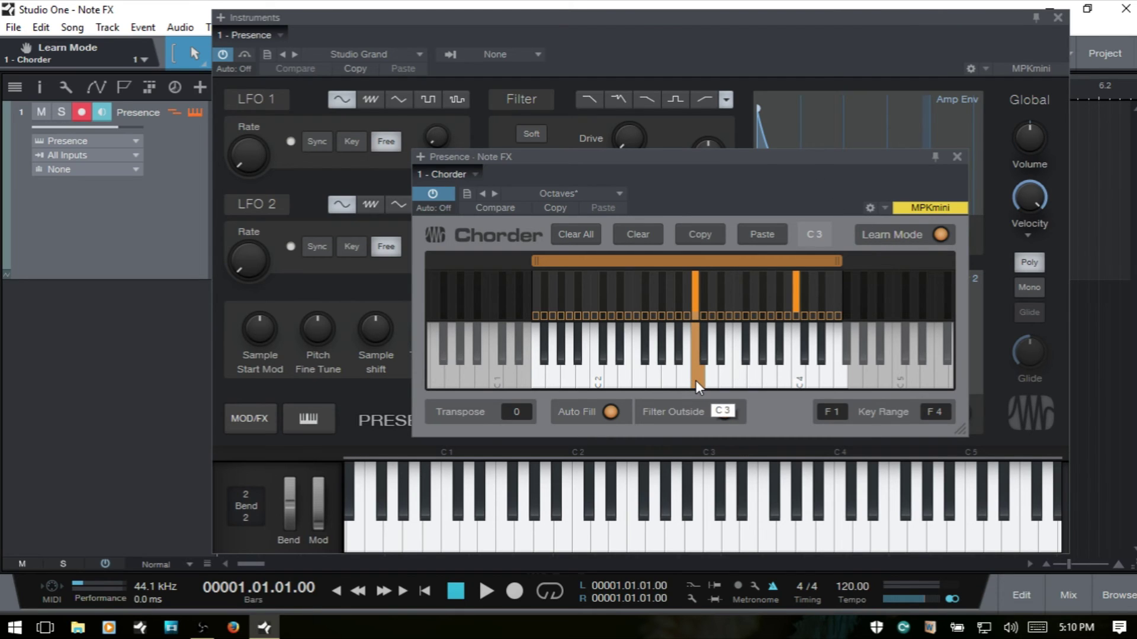
{"action": "left_click", "coordinate": [726, 379]}
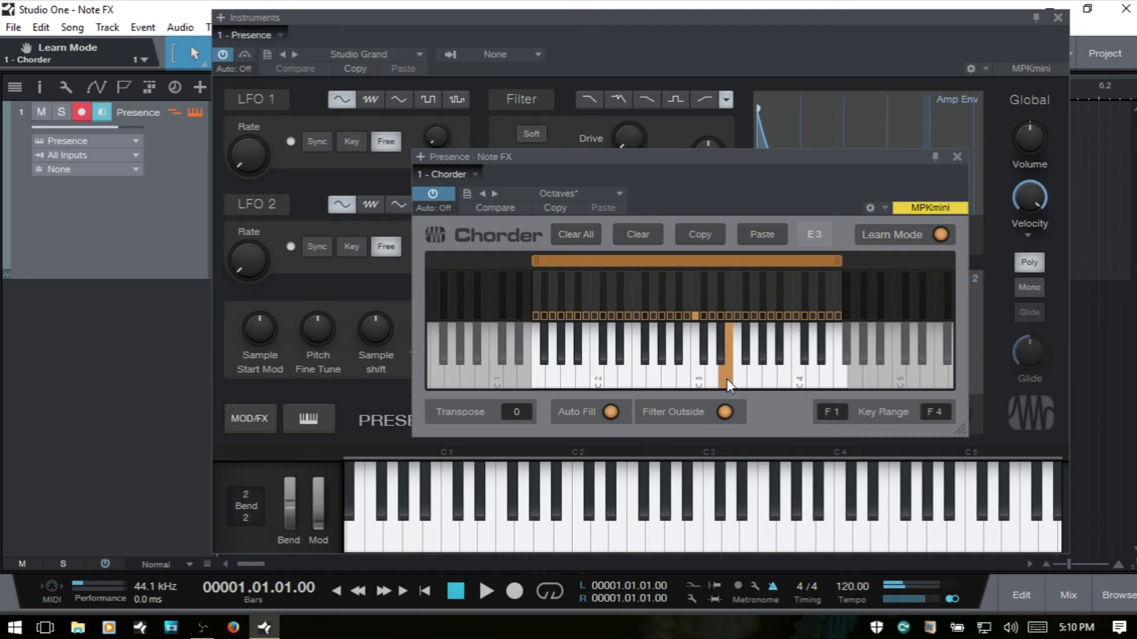
{"action": "left_click", "coordinate": [692, 376]}
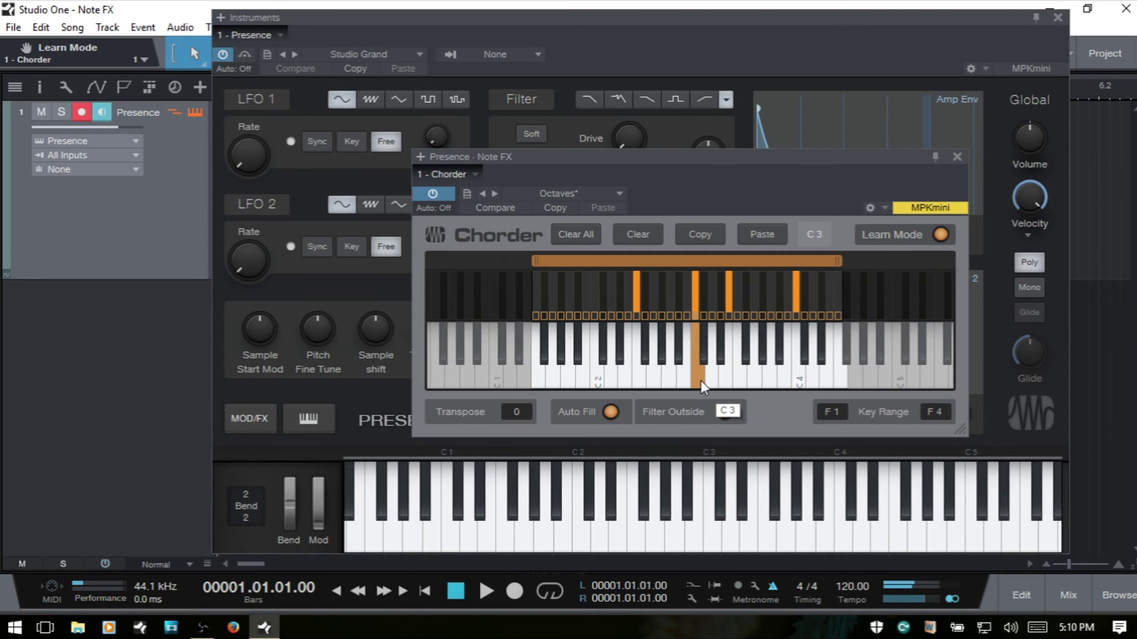
{"action": "left_click", "coordinate": [940, 235]}
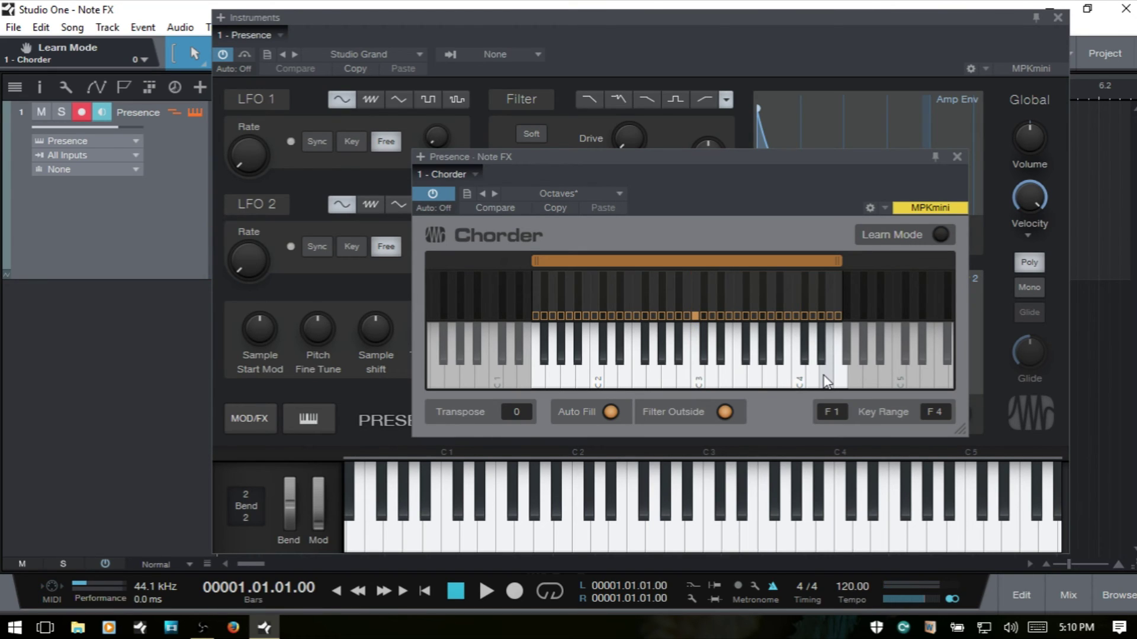
Step: In Learn Mode, remove two notes from the C3 chord, leaving C3 and C4
{"action": "left_click", "coordinate": [940, 235]}
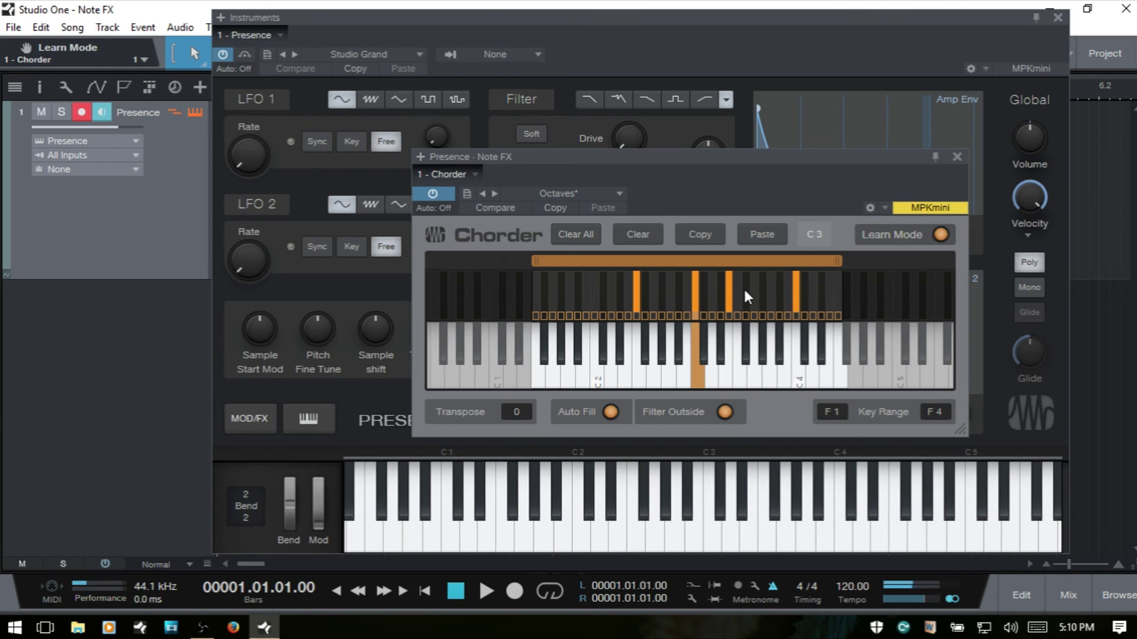
{"action": "left_click", "coordinate": [730, 296]}
{"action": "left_click", "coordinate": [796, 296]}
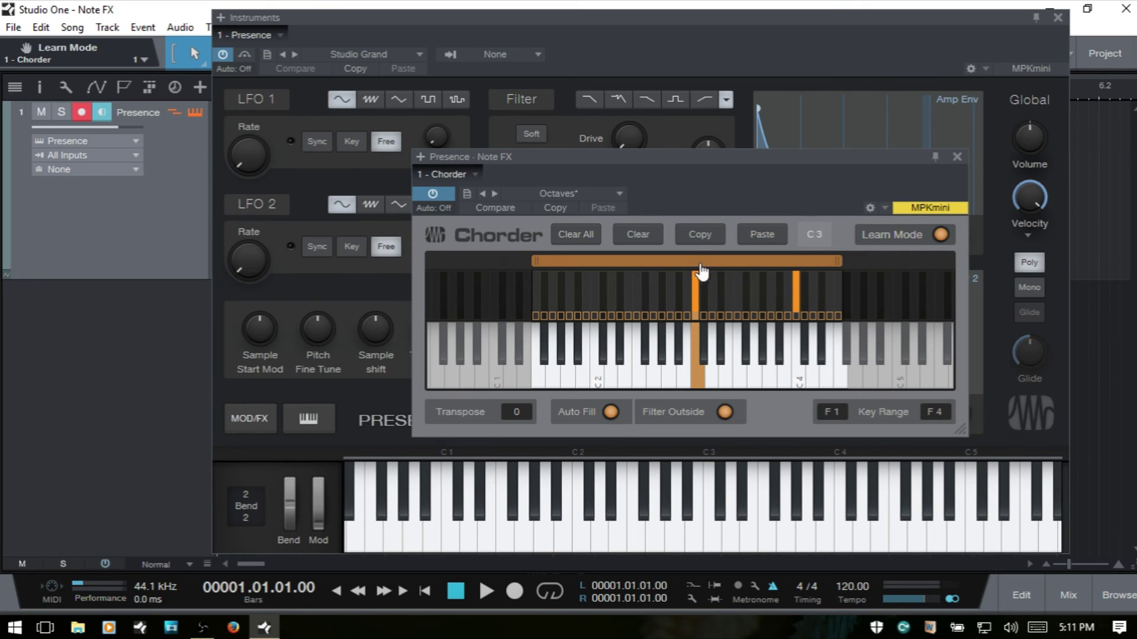
Step: Copy the C3 chord onto A3, clear A3 again, then select C3 and D2
{"action": "left_click", "coordinate": [700, 234]}
{"action": "left_click", "coordinate": [773, 375]}
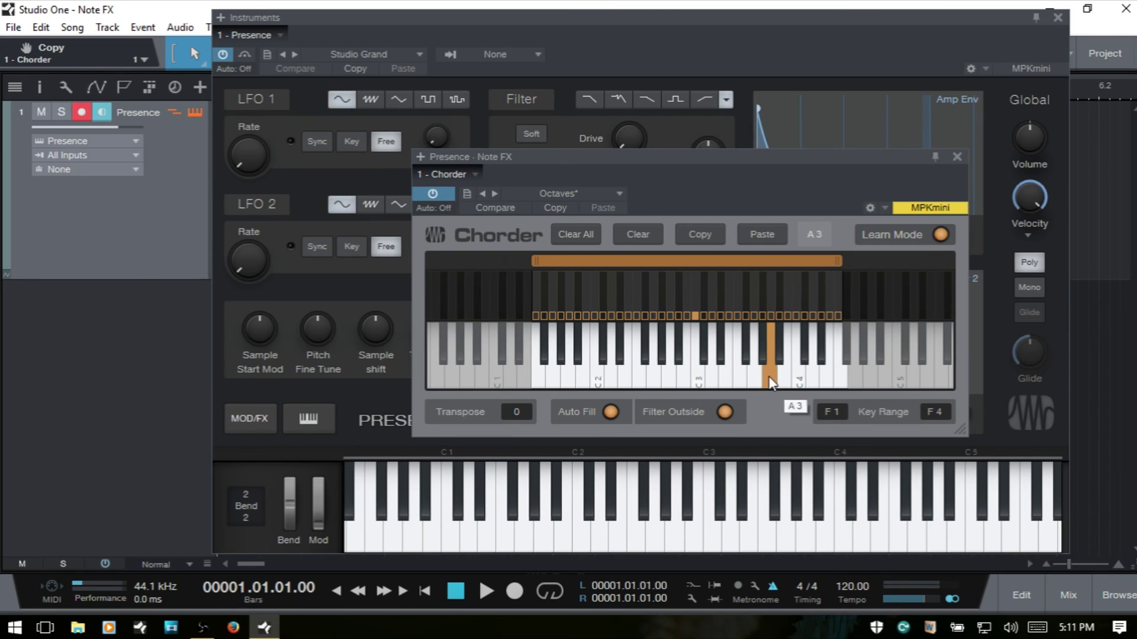
{"action": "left_click", "coordinate": [770, 235]}
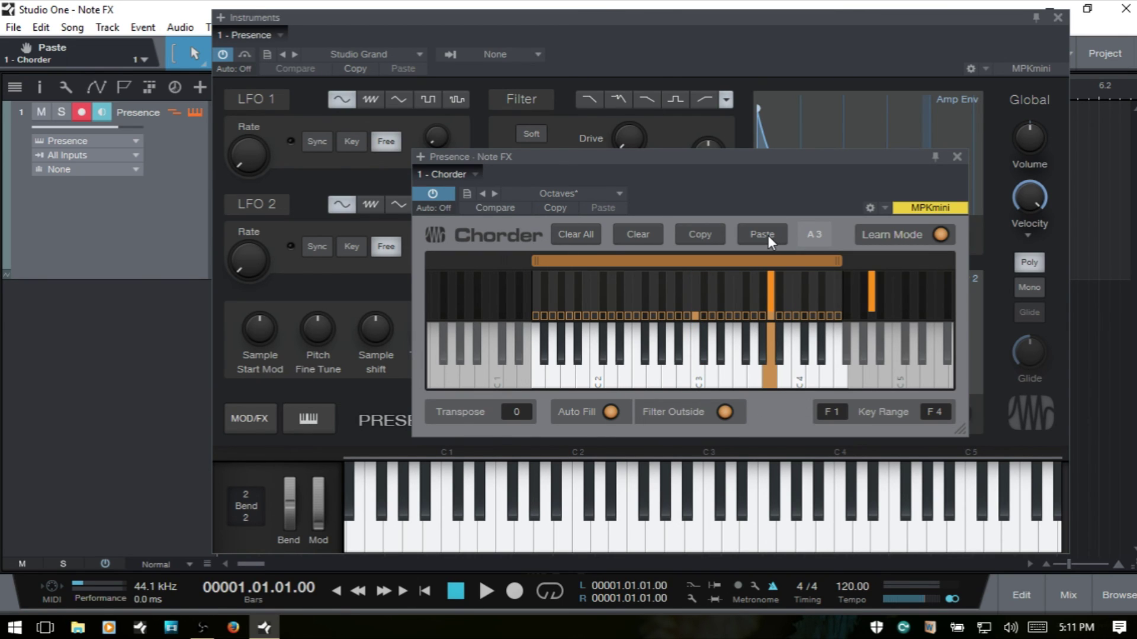
{"action": "left_click", "coordinate": [645, 236]}
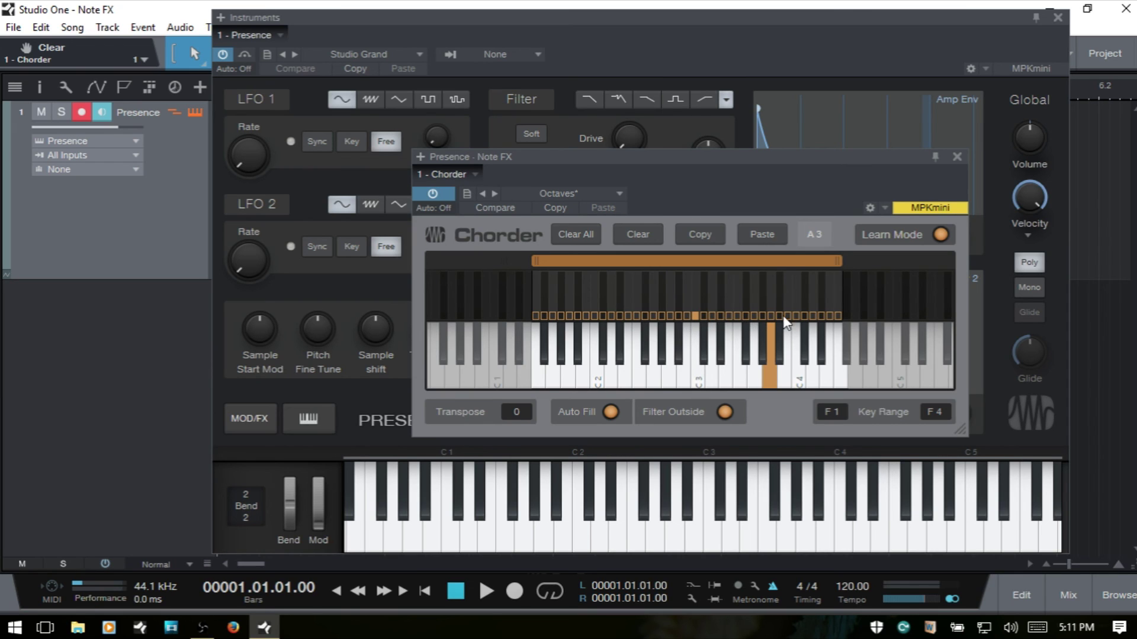
{"action": "left_click", "coordinate": [698, 379]}
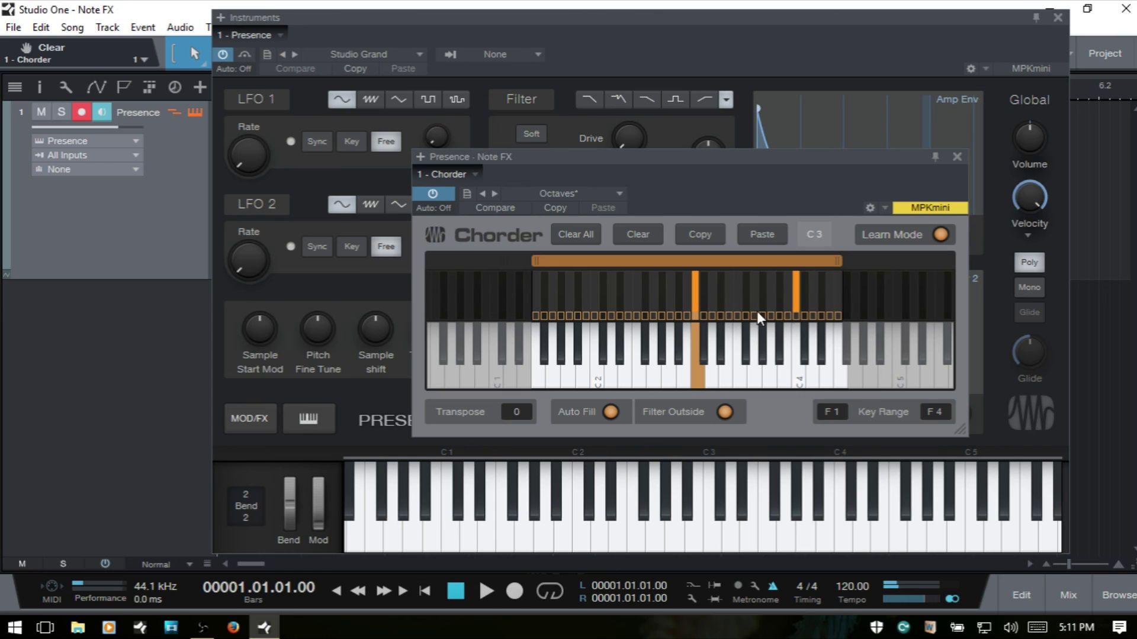
{"action": "left_click", "coordinate": [610, 376]}
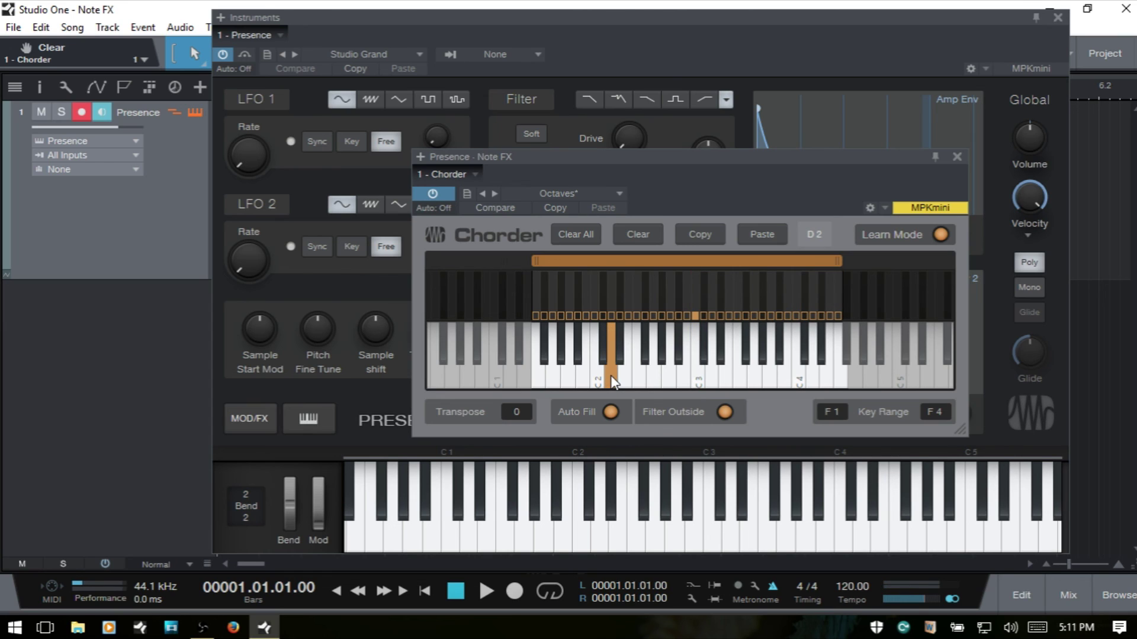
Step: Turn Auto Fill off and back on while cycling Learn Mode, finishing with Learn Mode off
{"action": "left_click", "coordinate": [609, 413]}
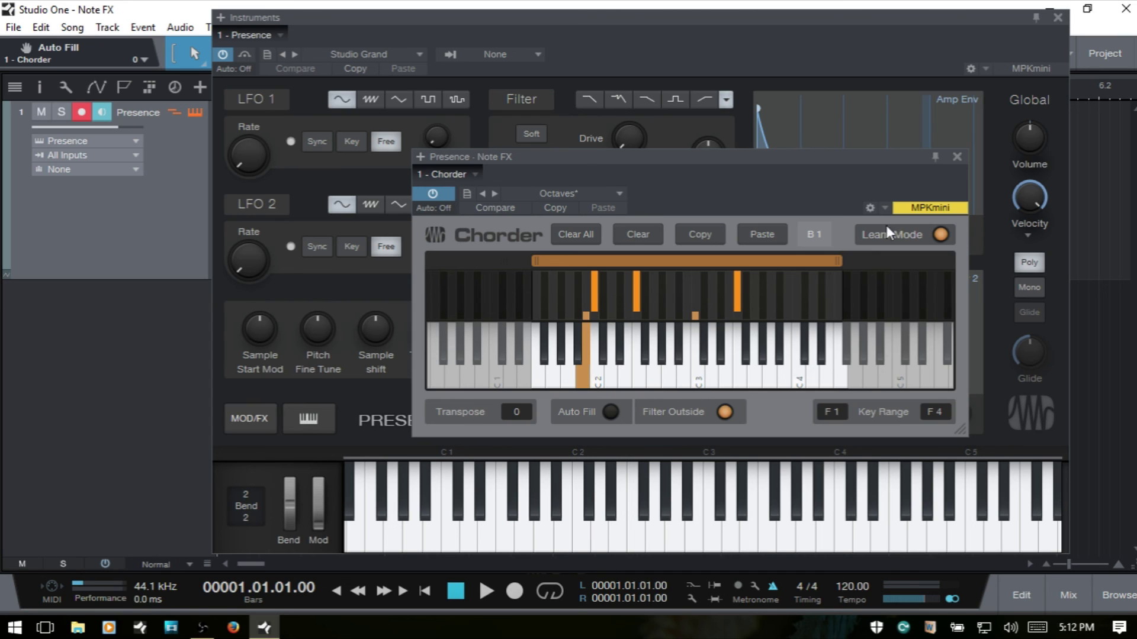
{"action": "left_click", "coordinate": [899, 239]}
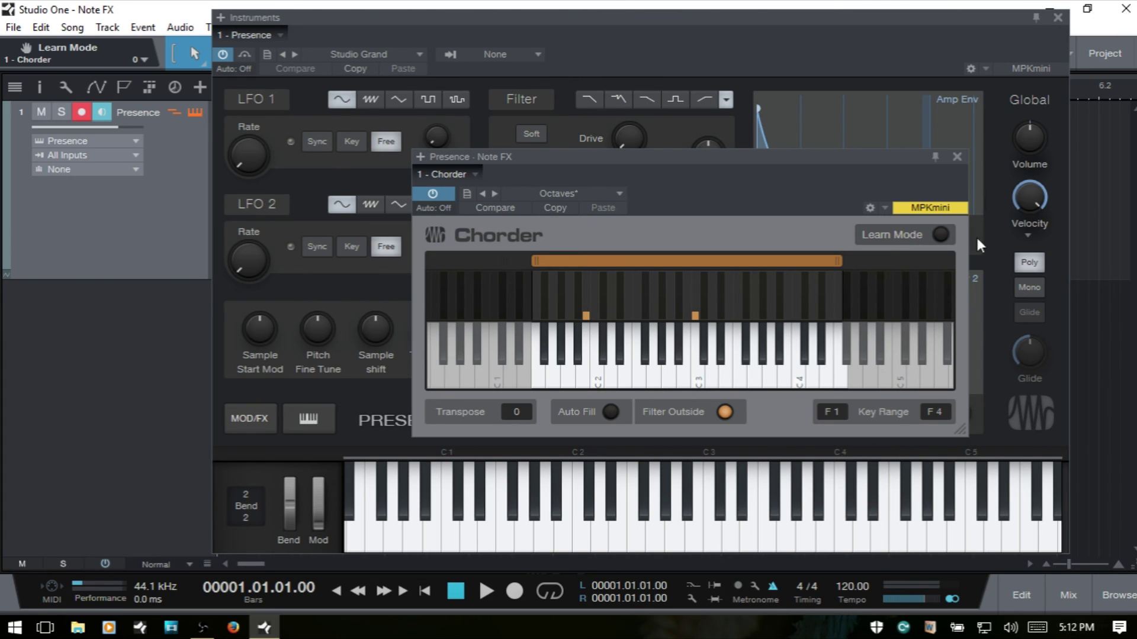
{"action": "left_click", "coordinate": [905, 237]}
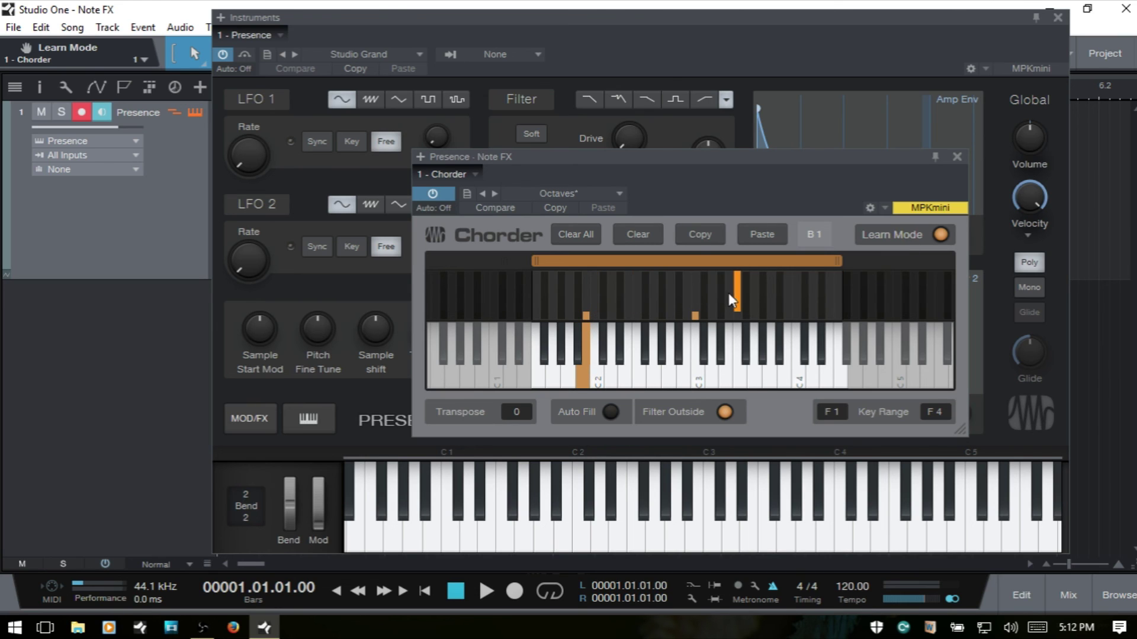
{"action": "left_click", "coordinate": [612, 410]}
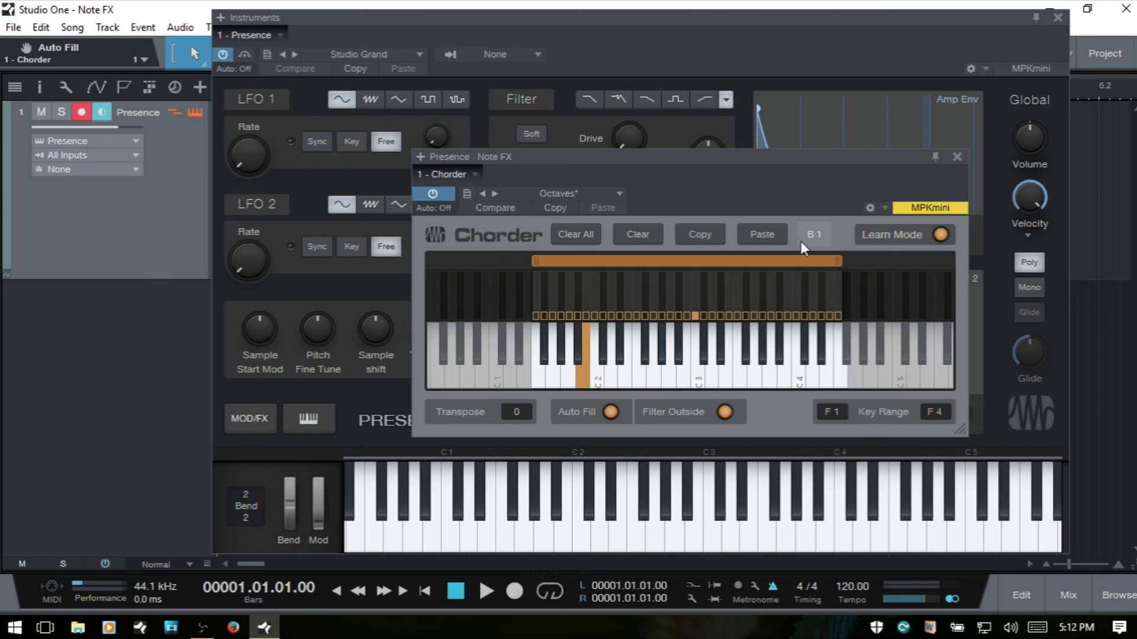
{"action": "left_click", "coordinate": [889, 235]}
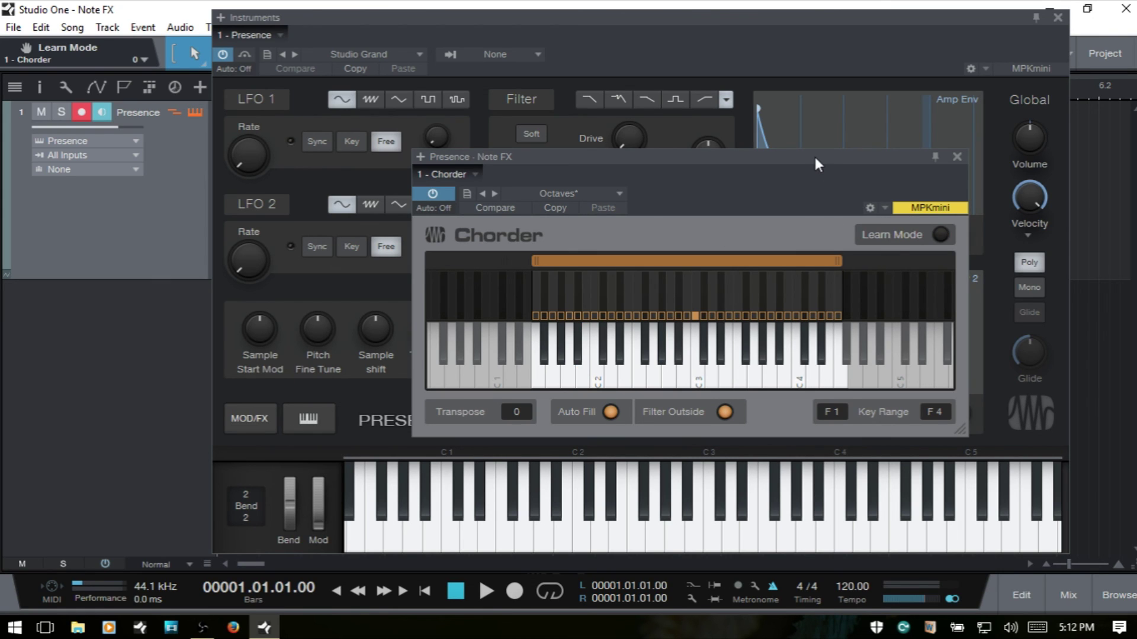
Step: Turn off Chorder's Filter Outside switch
{"action": "left_click", "coordinate": [725, 412]}
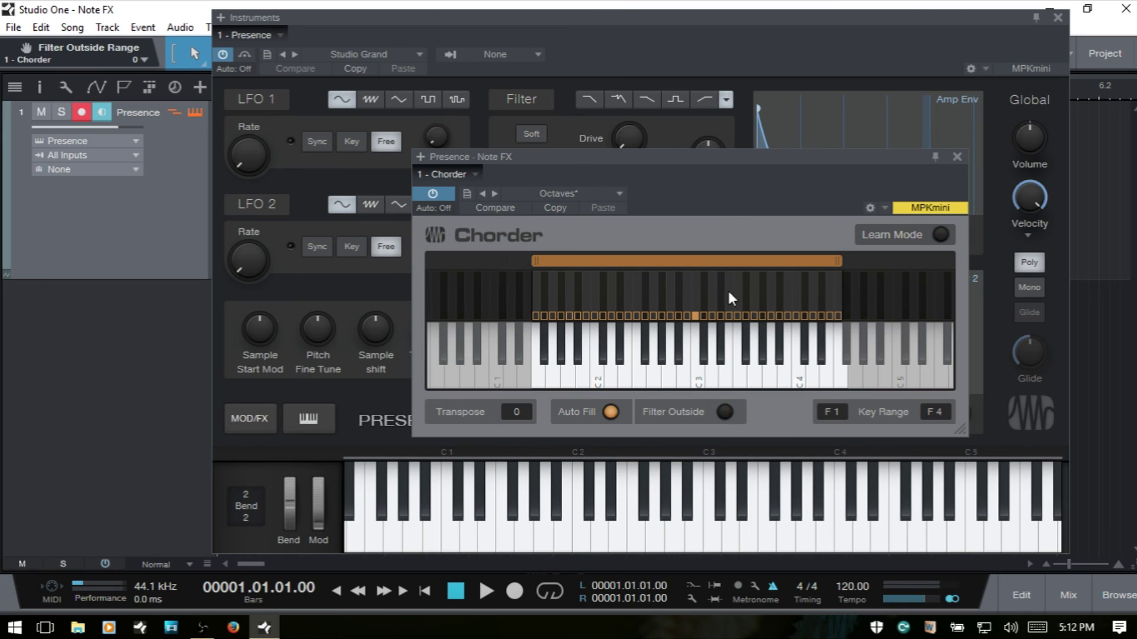